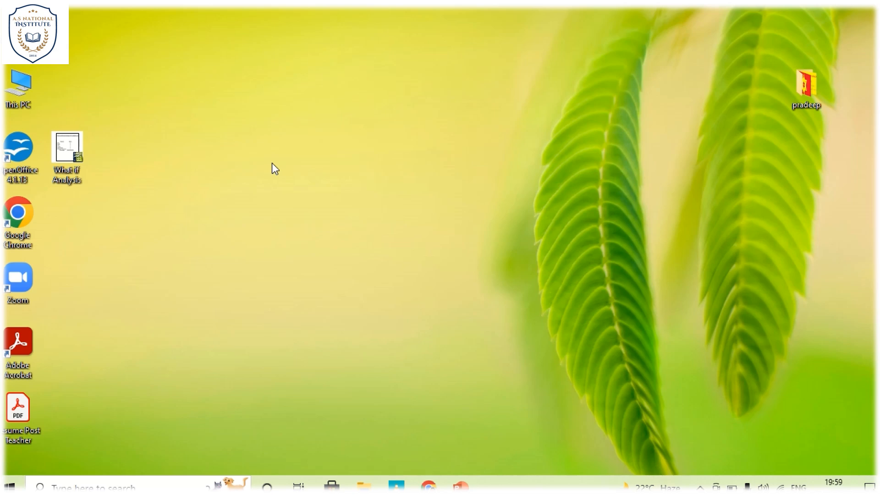
Step: Open the What if Analysis spreadsheet from the desktop and go to its What if Scenario sheet
left_click(63, 147)
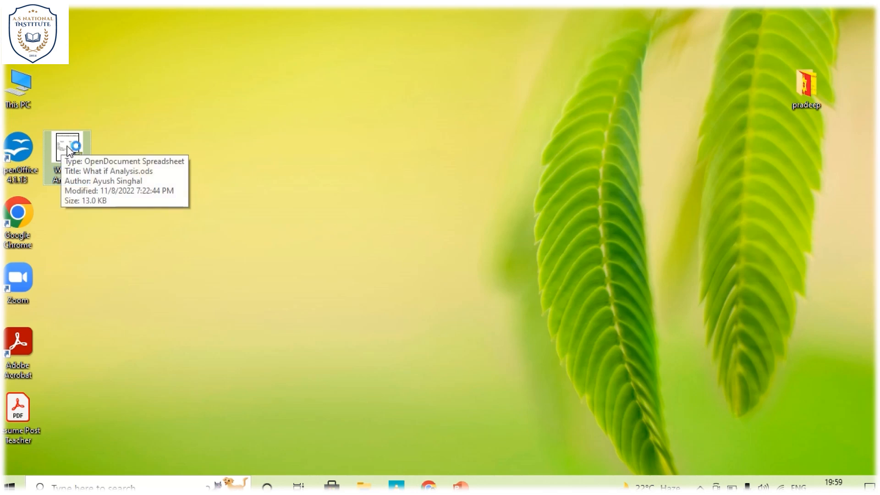
double_click(63, 147)
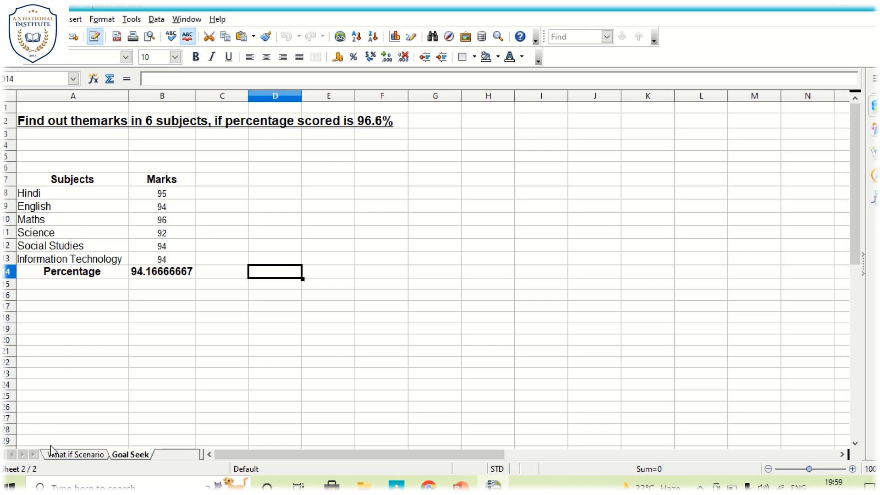
left_click(62, 456)
left_click(231, 258)
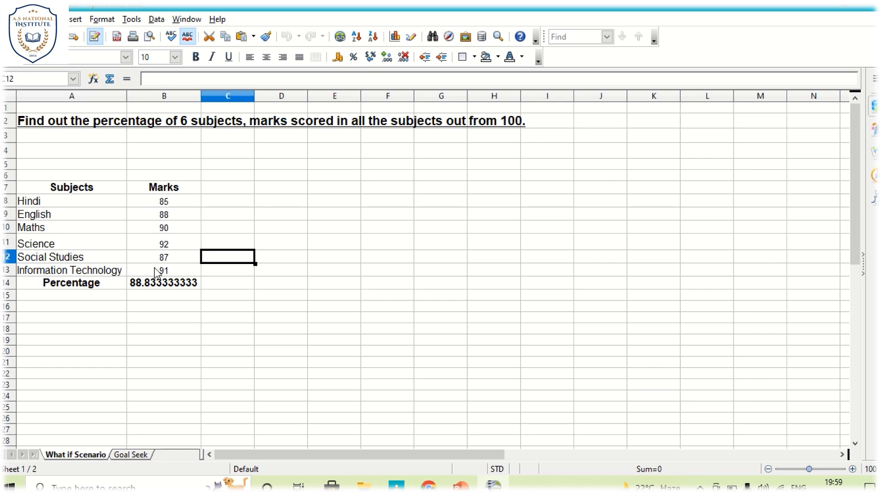
Step: Widen the Subjects column slightly and look through the marks and the percentage formula in column B
left_click(152, 282)
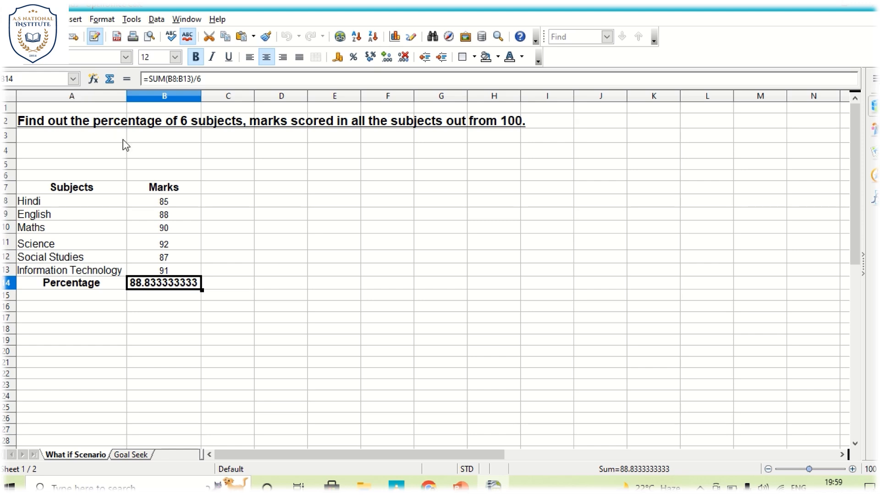
left_click_drag(128, 98, 149, 99)
left_click(188, 200)
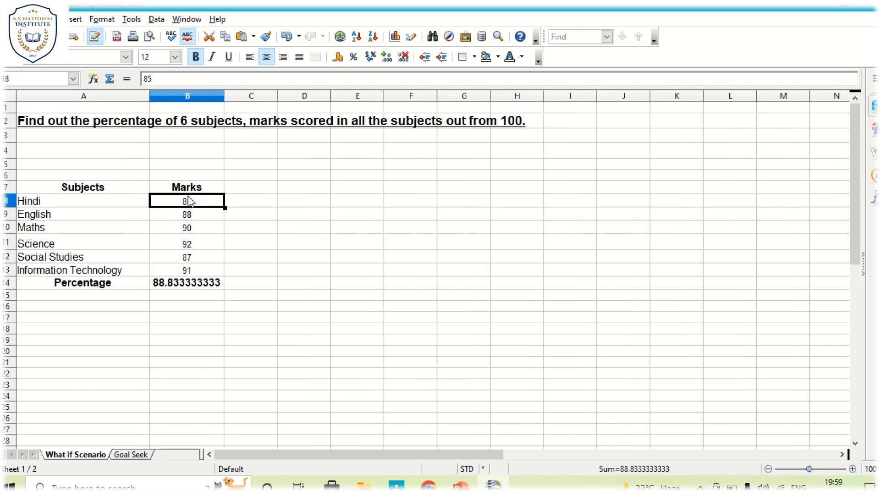
key("Down")
key("Down")
key("Down")
key("Down")
key("Down")
key("Down")
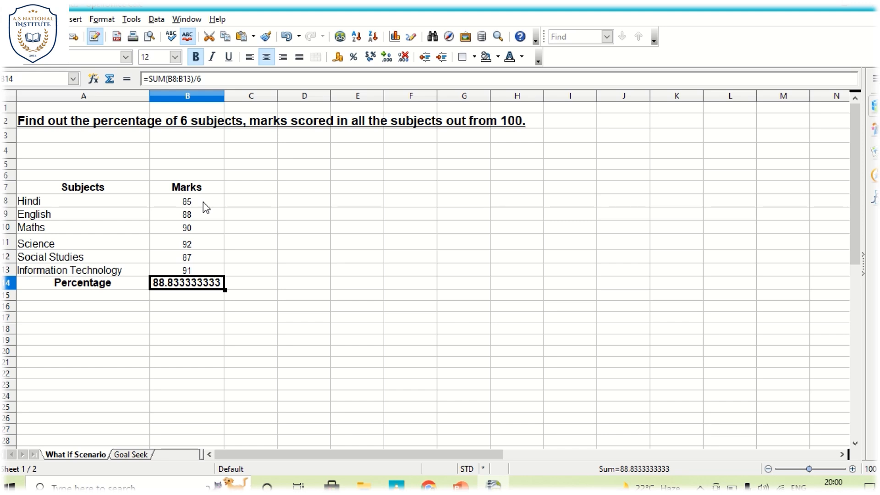
Step: Delete all contents and formatting from the percentage cell B14
key("BackSpace")
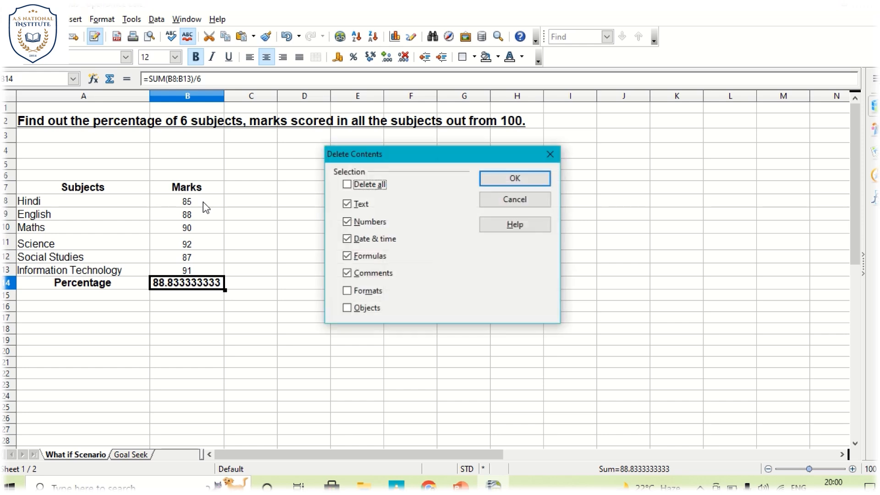
left_click(347, 185)
left_click(512, 180)
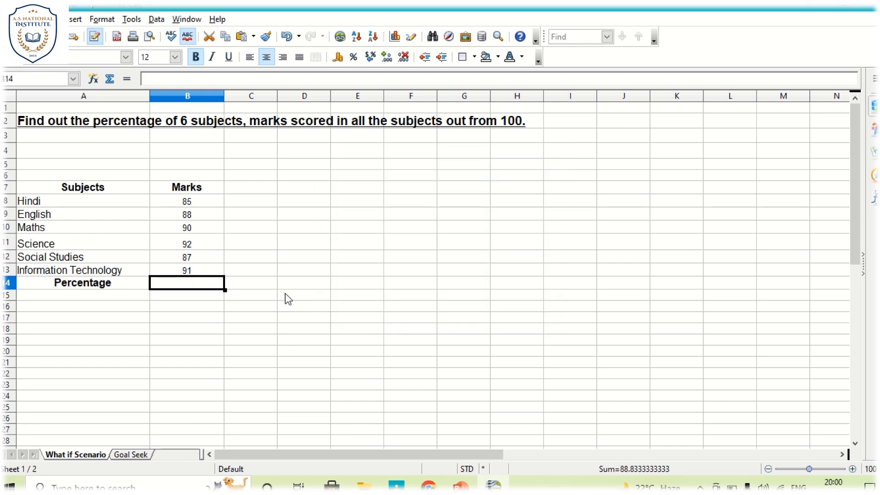
left_click(315, 287)
left_click(173, 287)
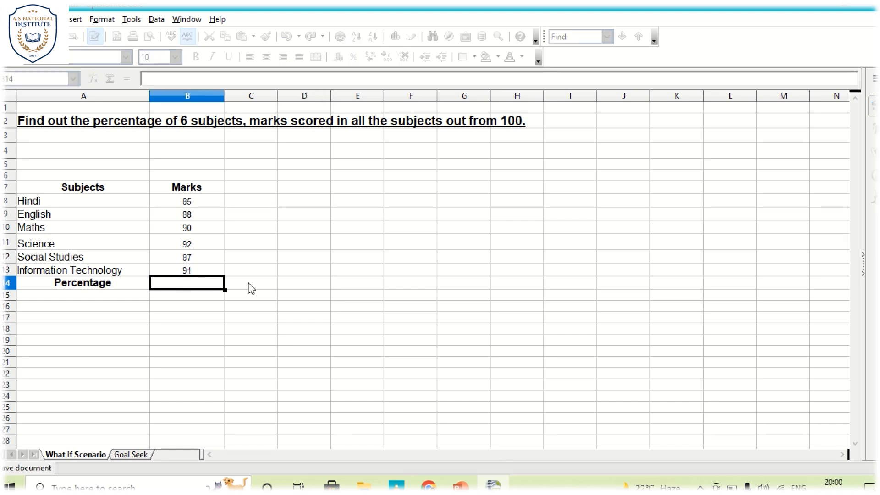
Step: Change the marks to 88 for Hindi, 84 for English and 89 for Maths
left_click(200, 205)
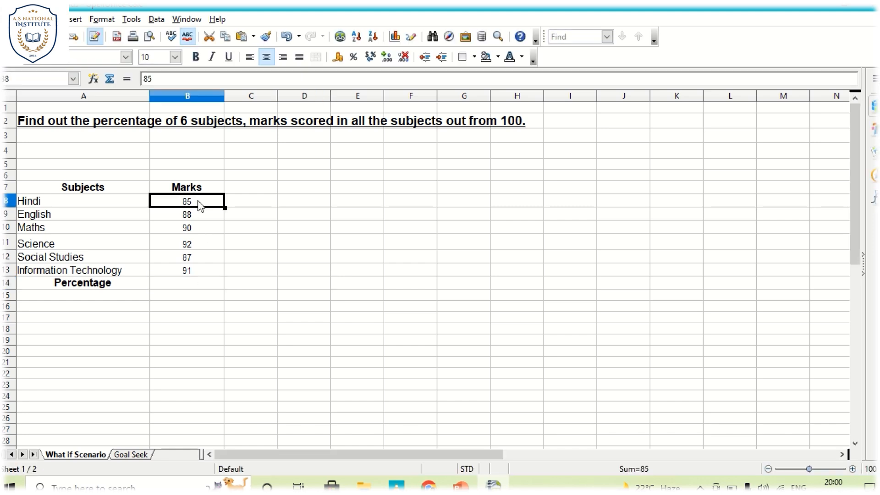
type("88")
key("Return")
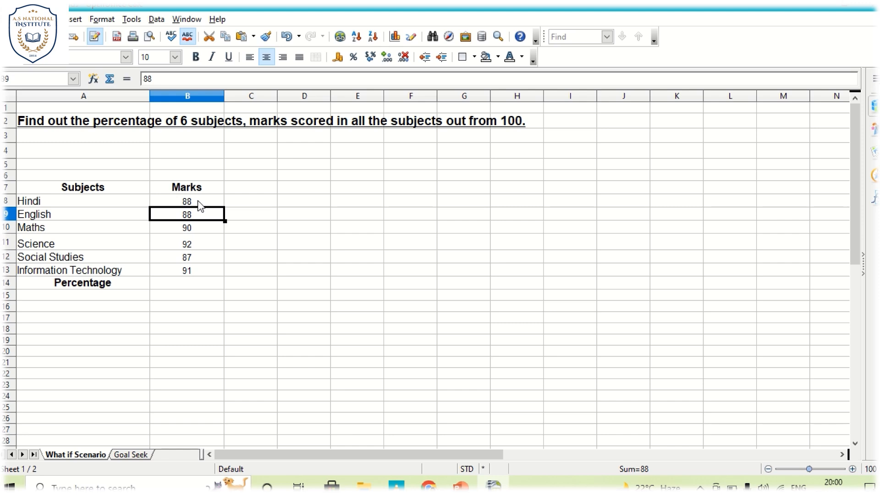
type("84")
key("Return")
type("89")
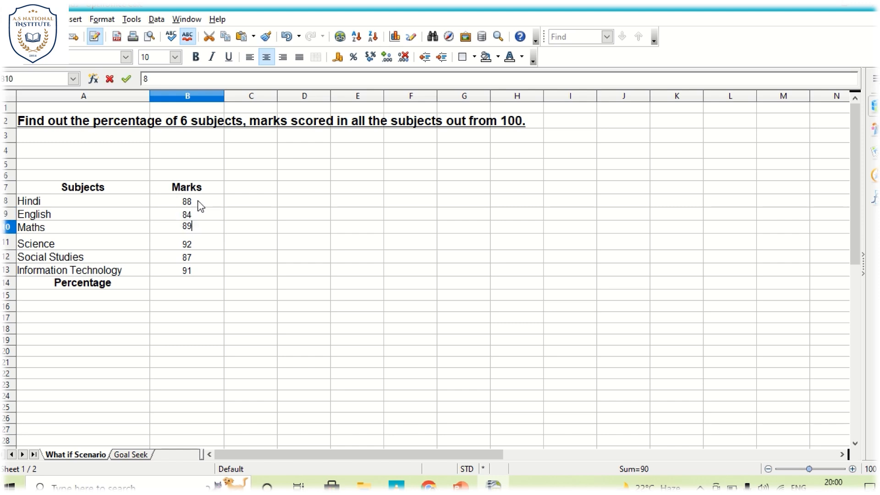
key("Return")
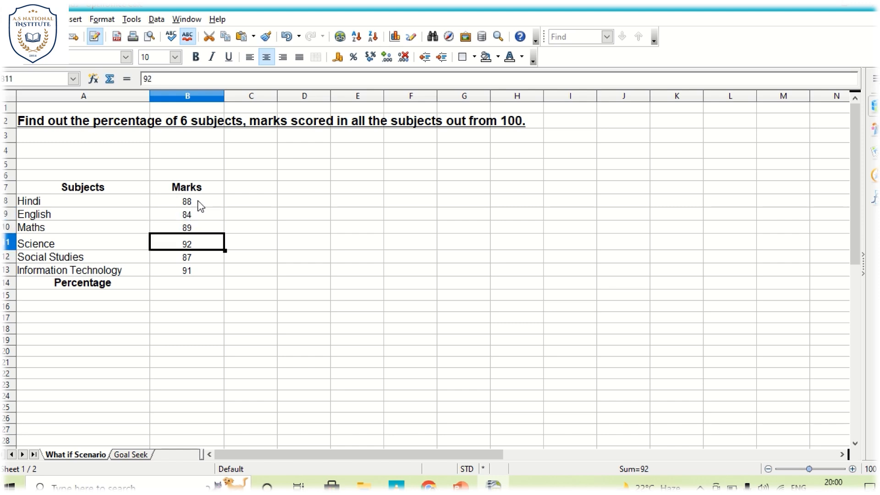
Step: Change the marks to 81 for Science, 86 for Social Studies and 83 for Information Technology
type("81")
key("Return")
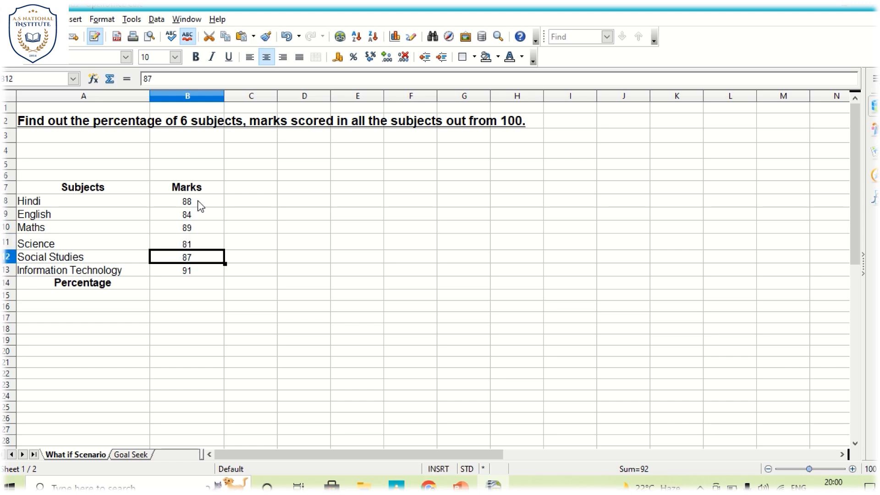
type("86")
key("Return")
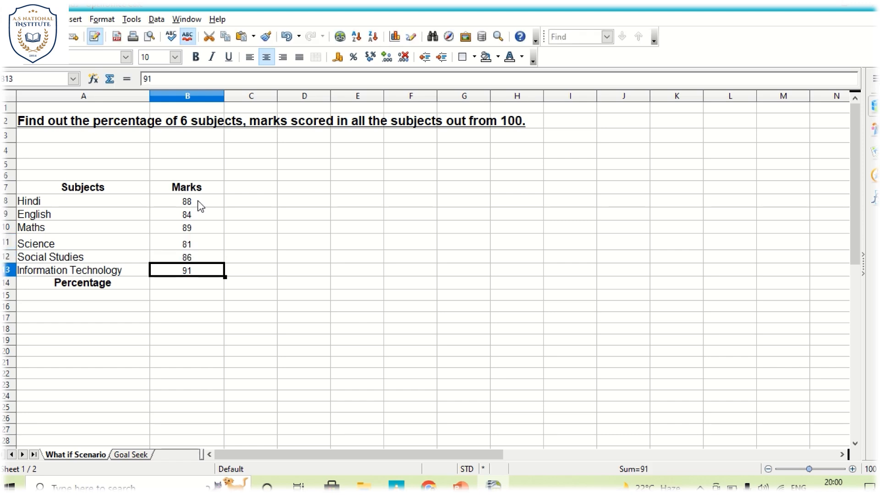
type("8")
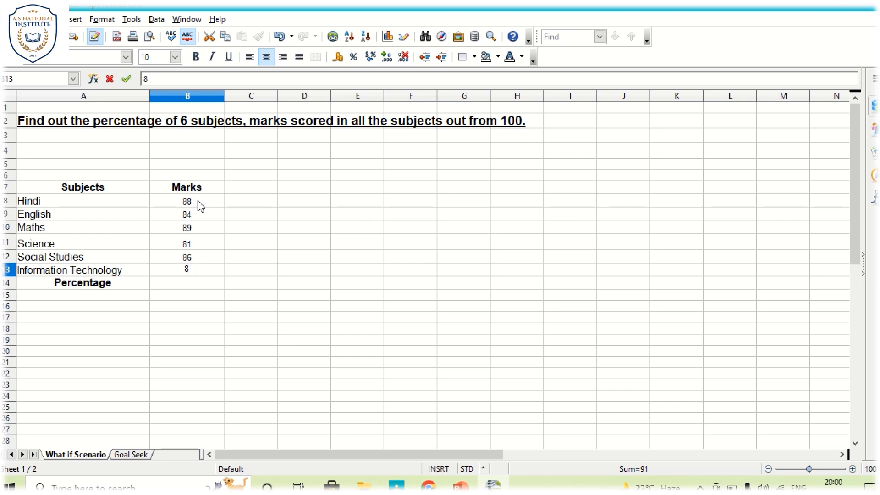
type("3")
key("Return")
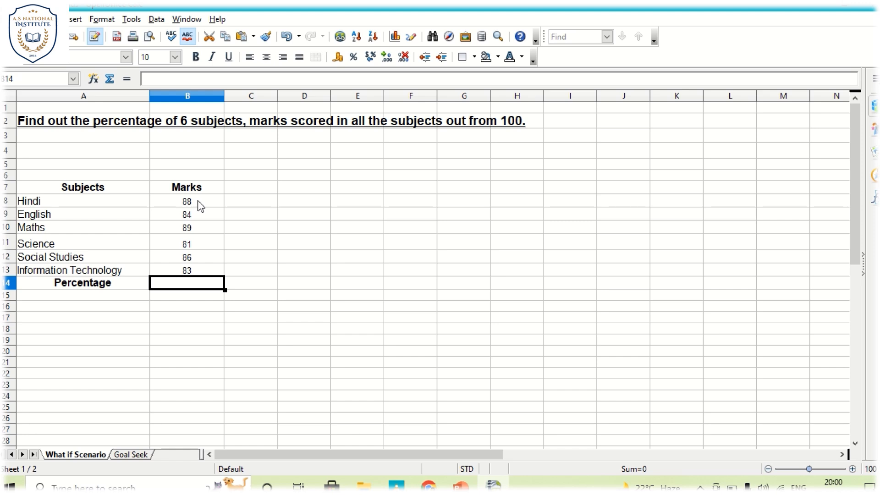
Step: Begin the percentage formula in cell B14 with =(sum(
type("=")
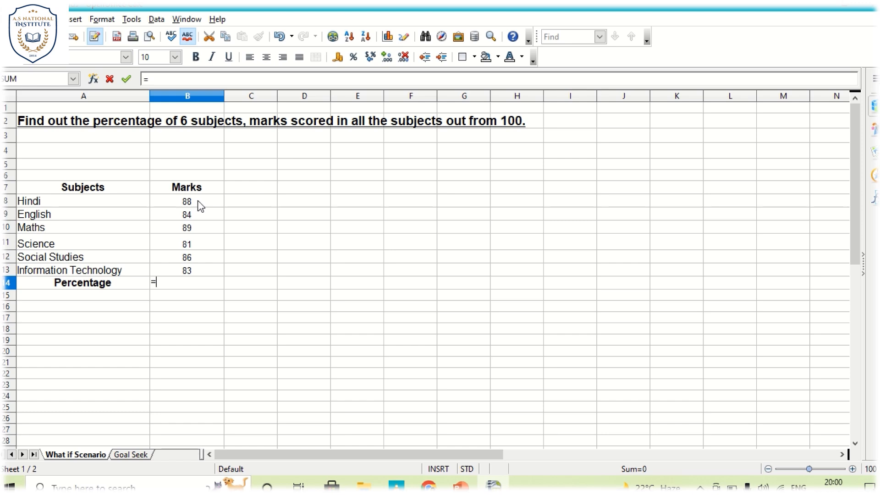
left_click(197, 204)
key("BackSpace")
key("BackSpace")
type("s")
key("BackSpace")
type("(sum")
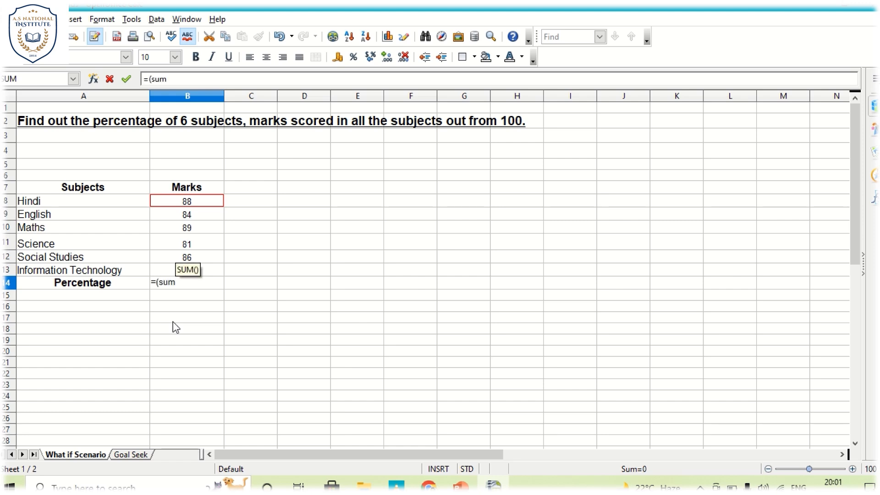
type("(")
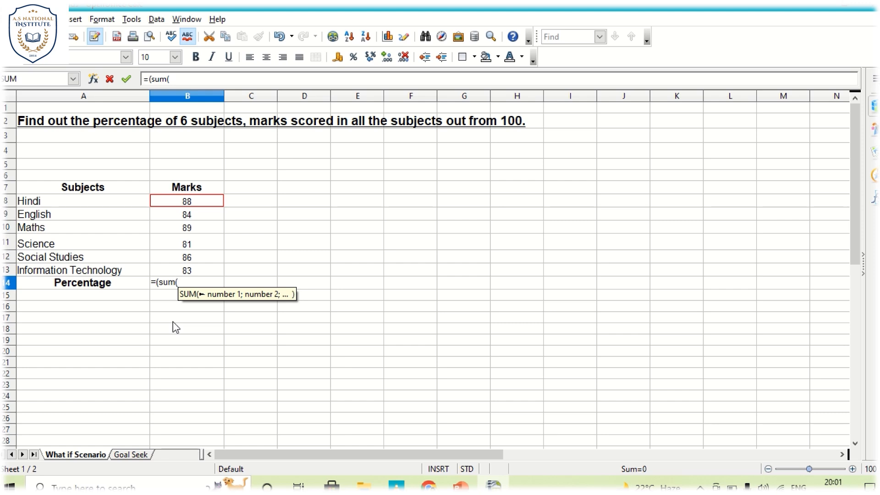
type("b8")
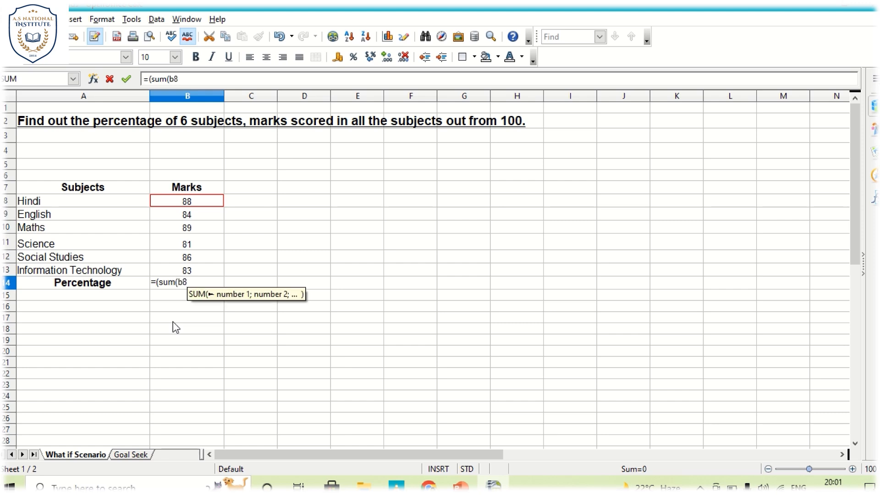
type("+")
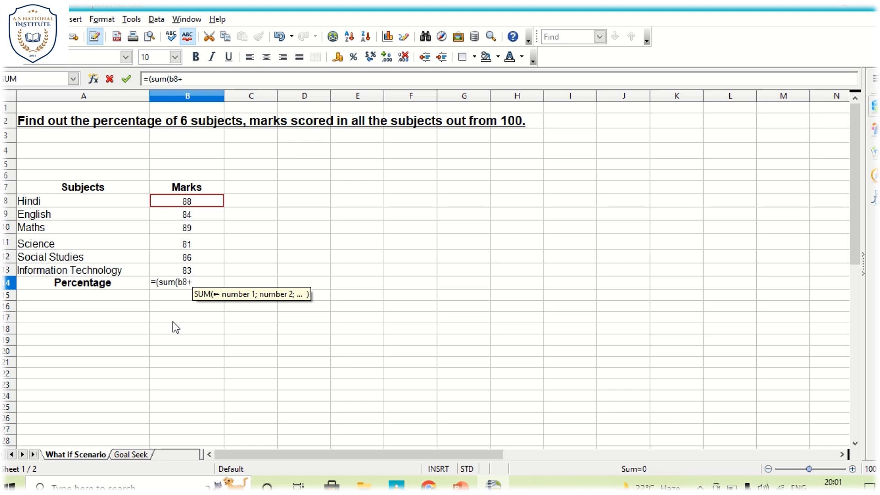
type("b")
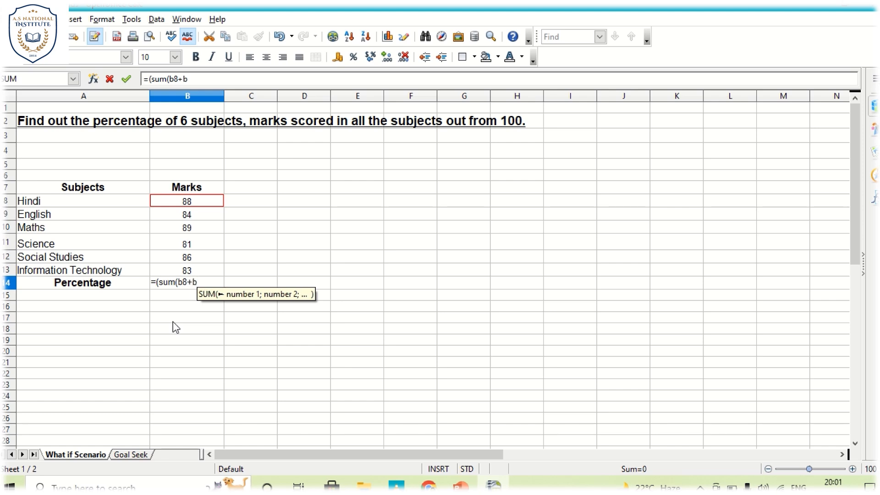
type("9+b10")
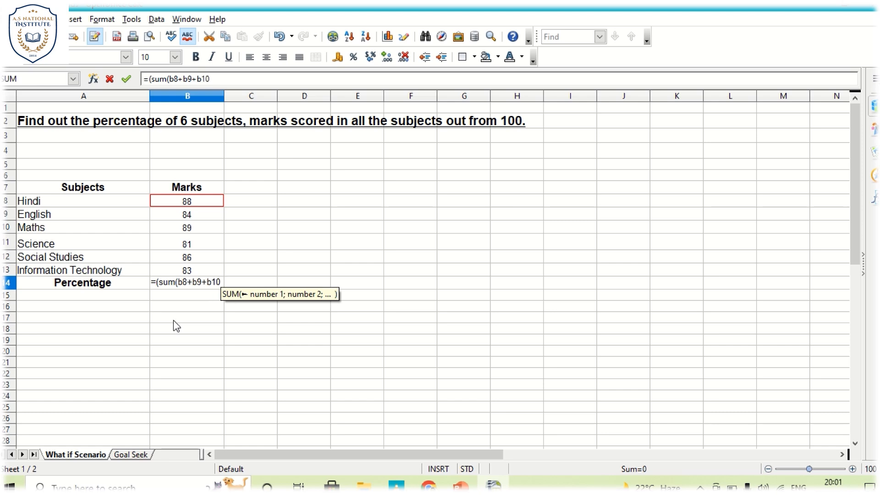
left_click(186, 214)
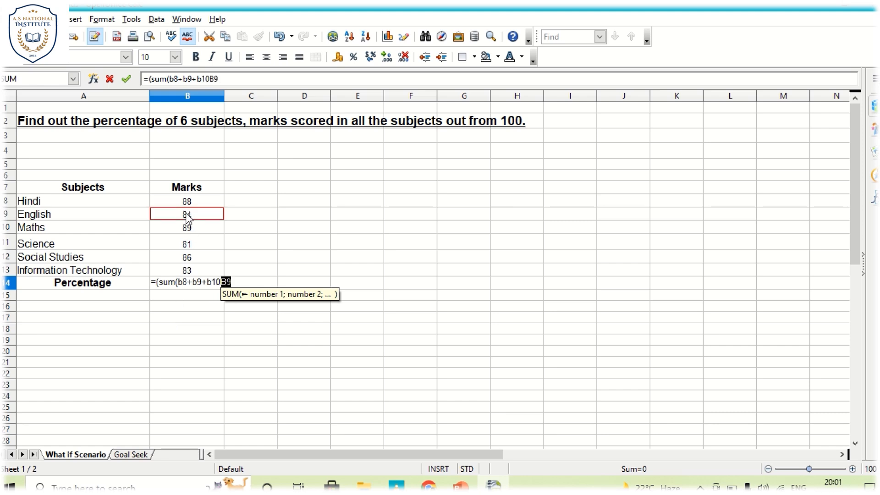
left_click_drag(186, 216, 193, 271)
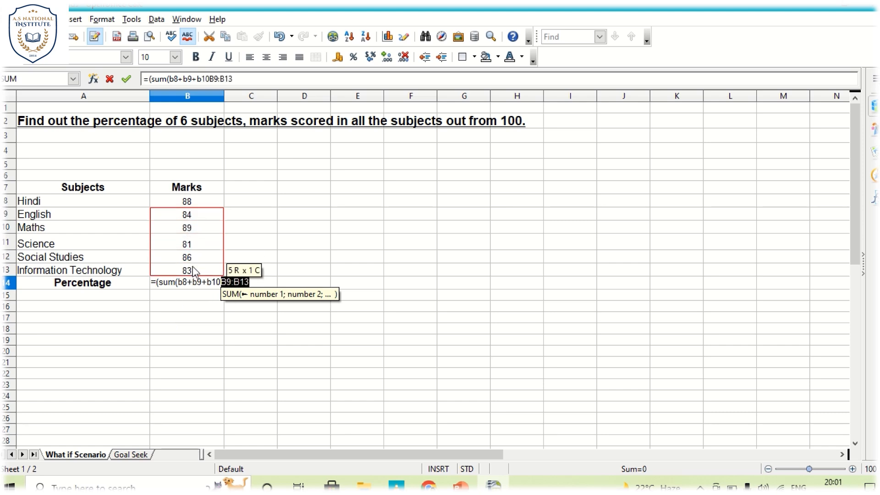
left_click(194, 317)
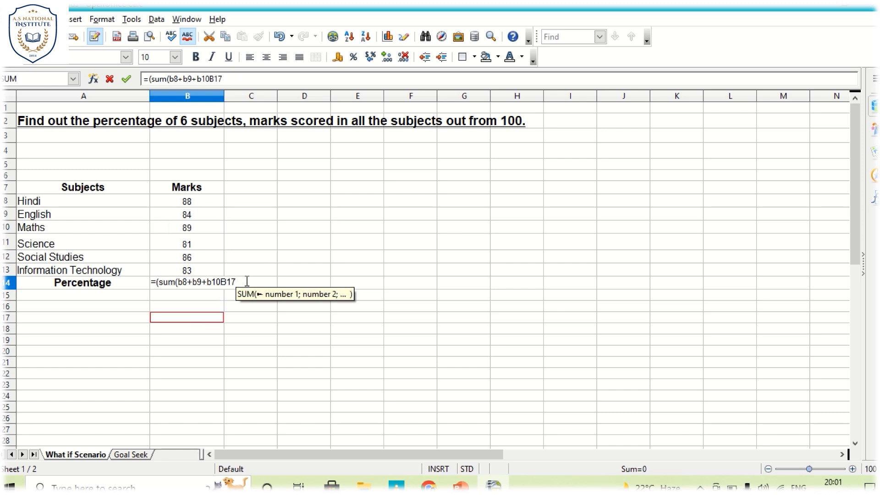
key("BackSpace")
key("BackSpace")
key("BackSpace")
key("BackSpace")
key("BackSpace")
key("BackSpace")
key("BackSpace")
key("BackSpace")
key("BackSpace")
key("BackSpace")
key("BackSpace")
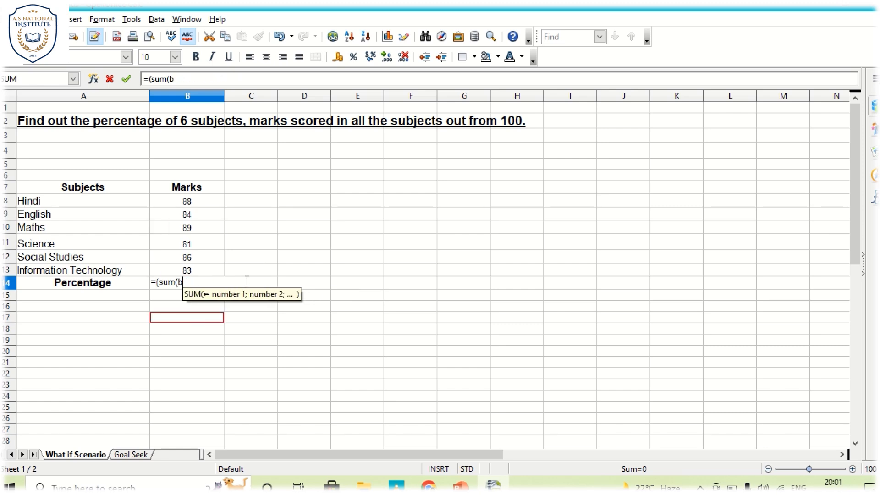
key("BackSpace")
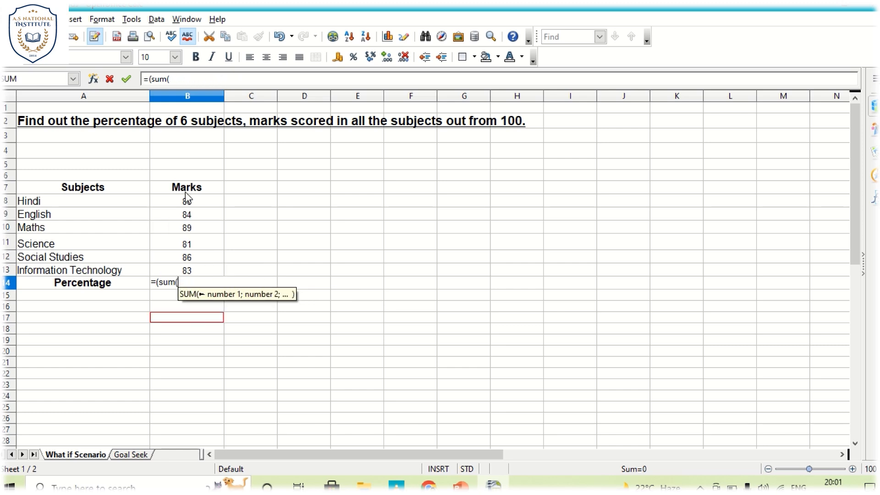
Step: Complete the formula with the marks range B8:B13, divided by 600 and multiplied by 100, as =(sum(B8:B13)/600)*100
left_click_drag(187, 201, 206, 271)
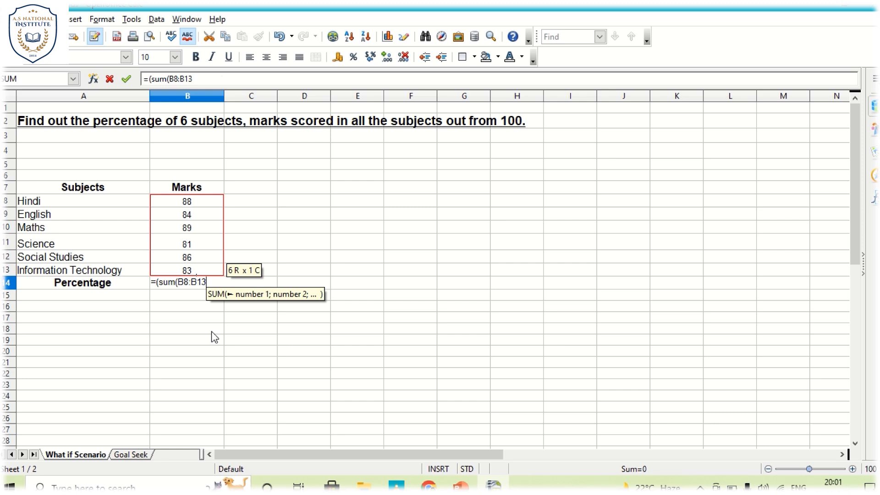
type(")")
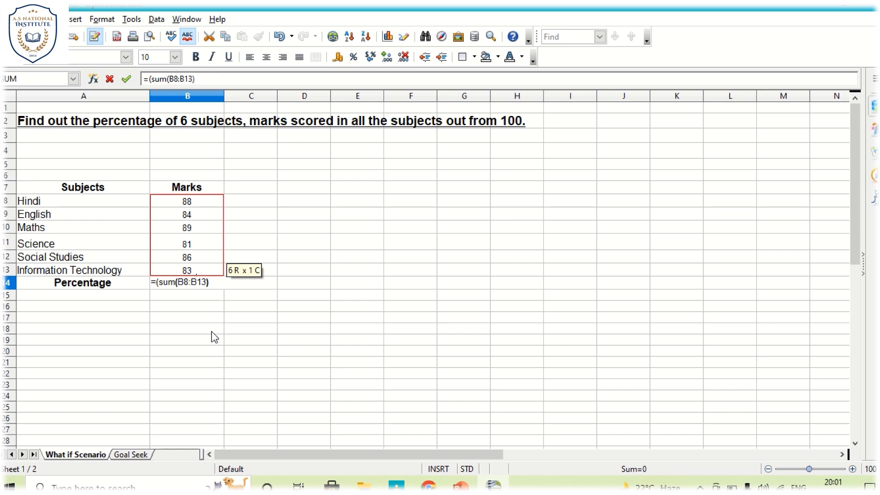
type(")")
type("/600")
type("*100")
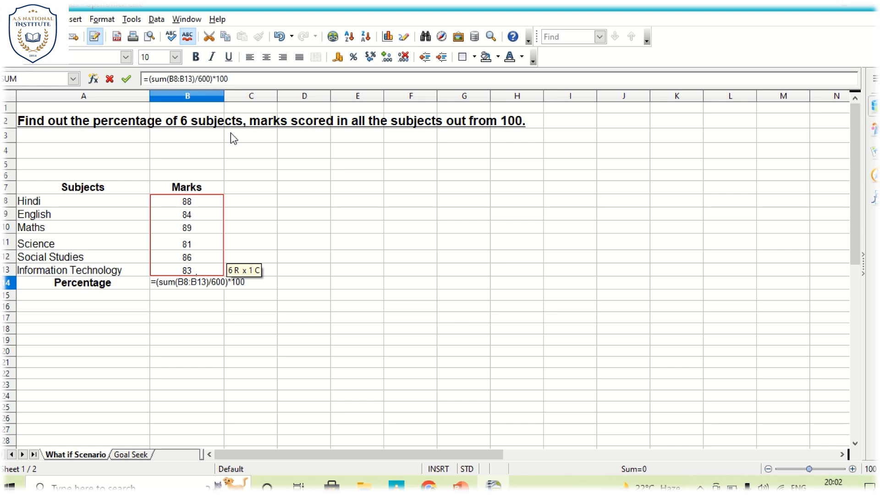
type(")")
Step: Enclose the entire calculation in an outer pair of parentheses, enter the formula and reselect cell B14
left_click(148, 79)
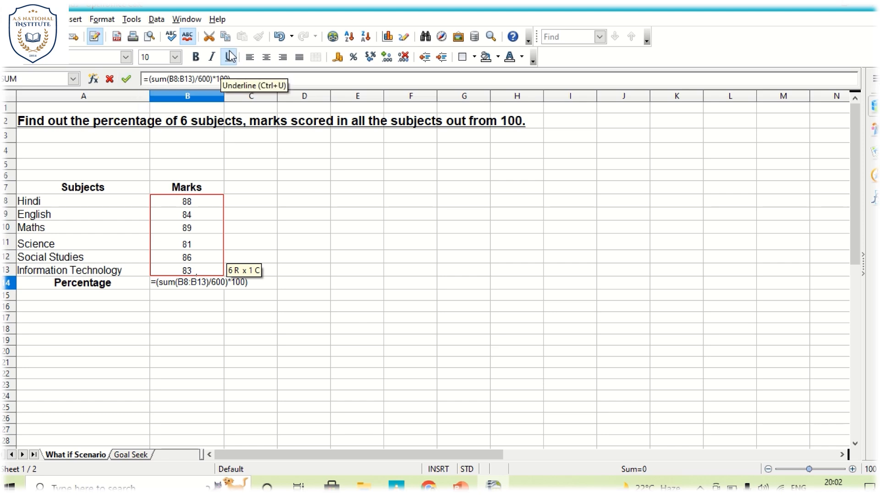
type("(")
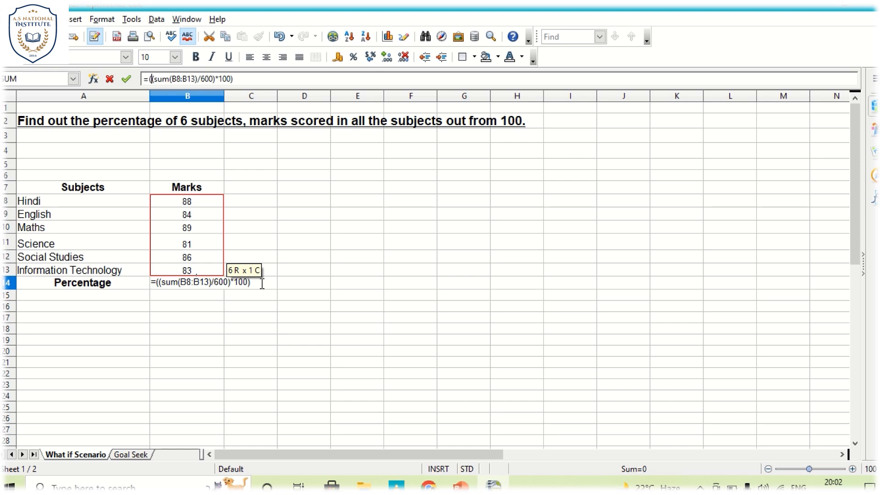
key("Return")
left_click(183, 288)
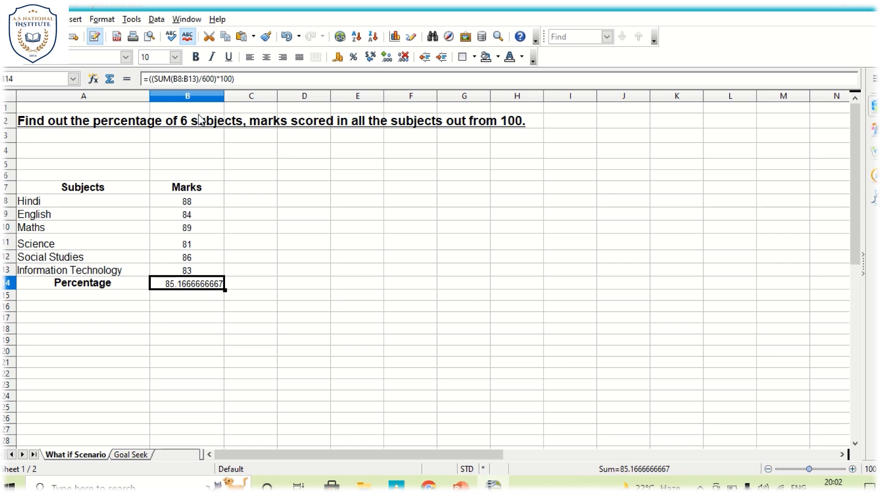
Step: Format the percentage in cell B14 as bold with font size 12 and save the document
left_click(196, 57)
left_click(158, 57)
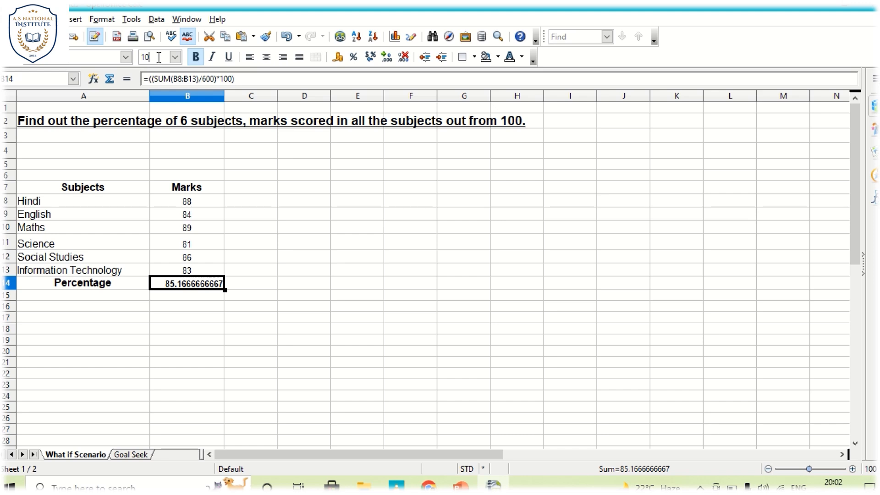
key("BackSpace")
type("2")
key("Return")
left_click(186, 346)
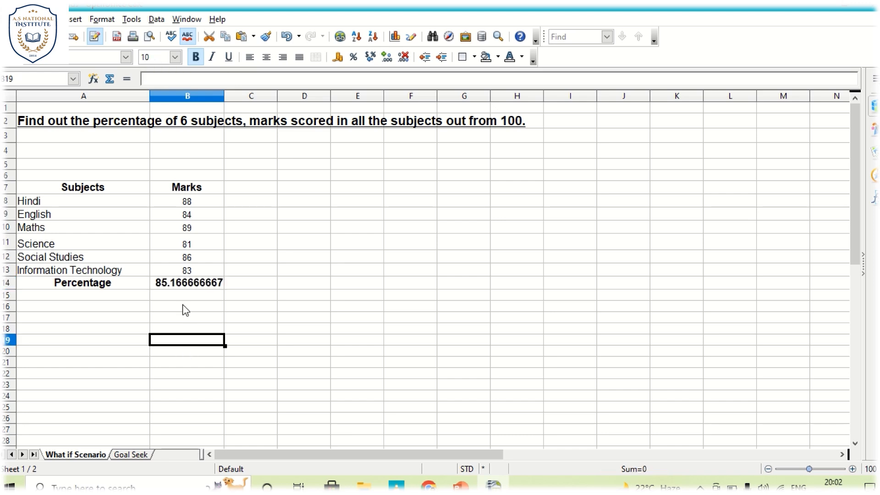
left_click(190, 281)
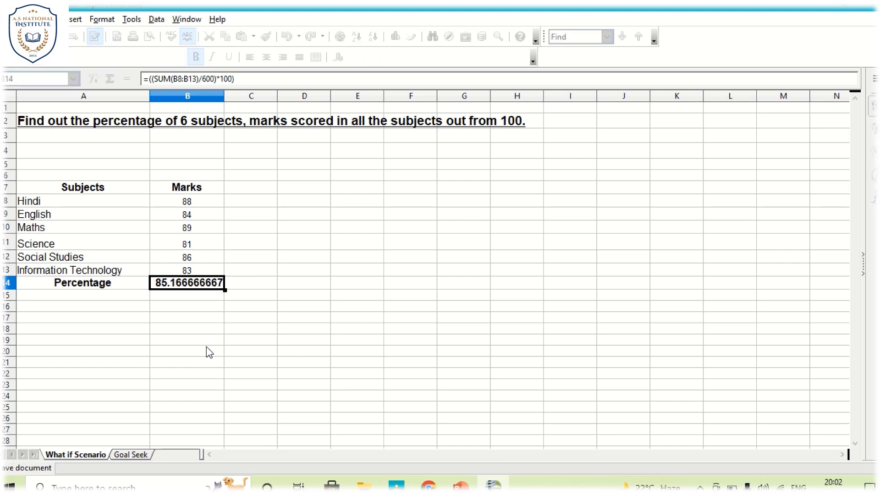
left_click(202, 318)
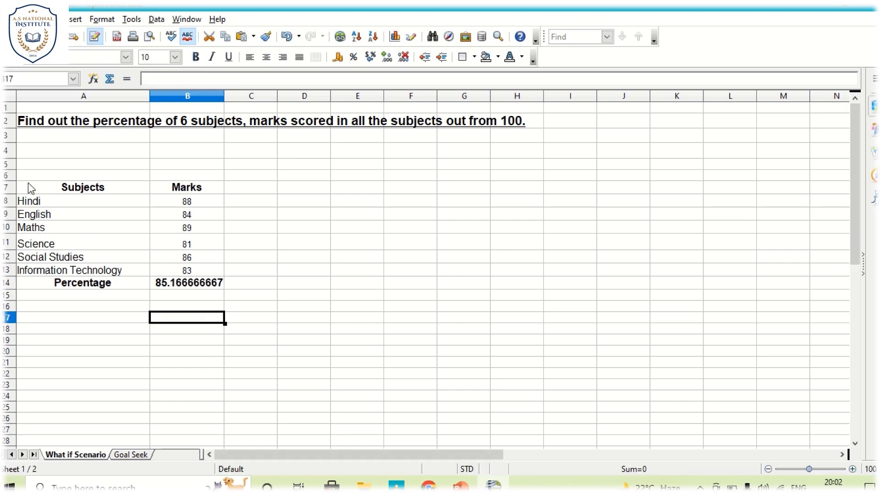
Step: Start a new scenario from the range A7:B14 and name it Result Analysis Class 10
left_click_drag(29, 184, 205, 279)
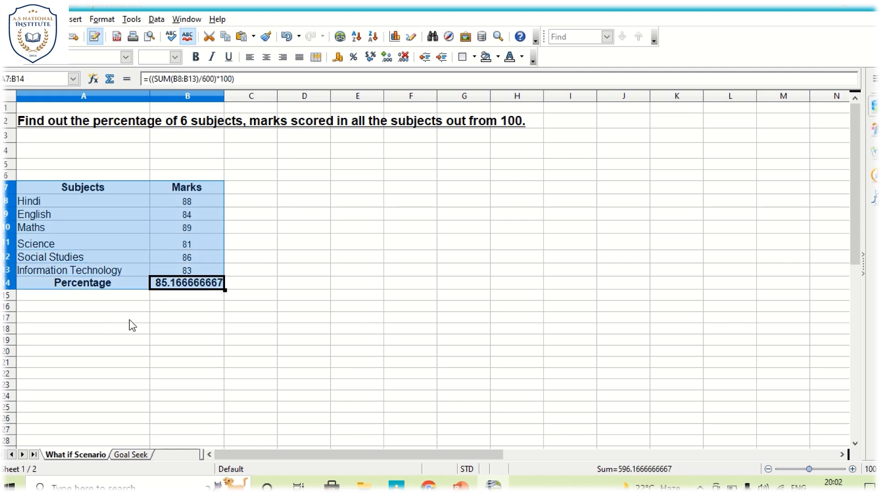
left_click(131, 20)
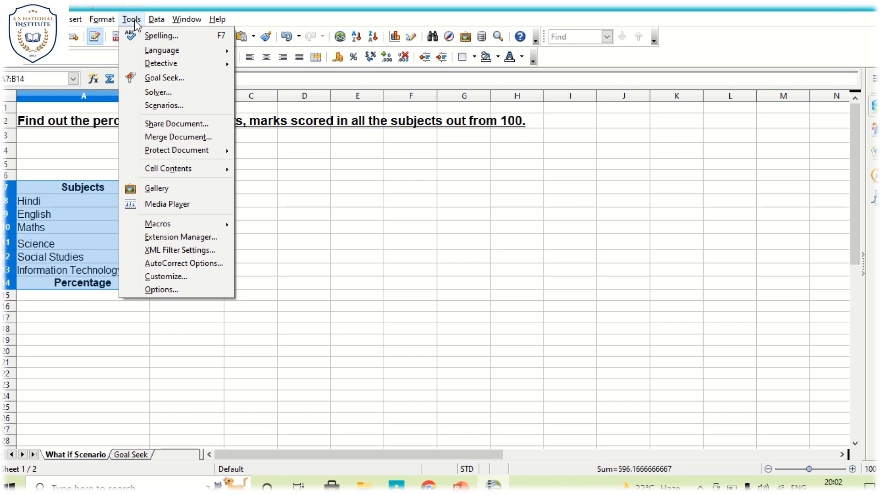
left_click(156, 109)
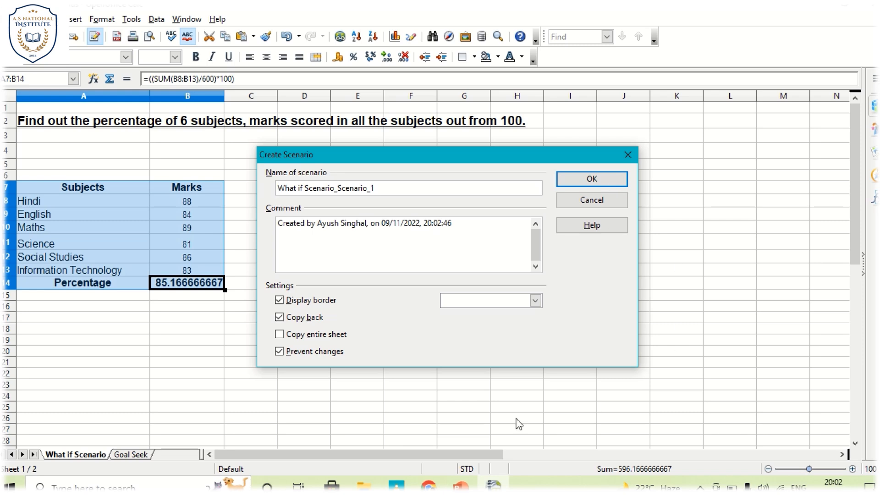
left_click_drag(395, 188, 272, 191)
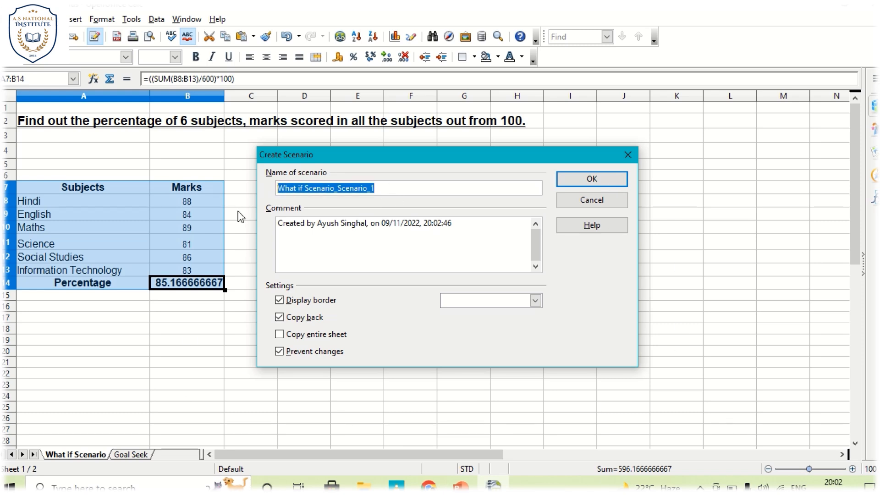
type("Result ")
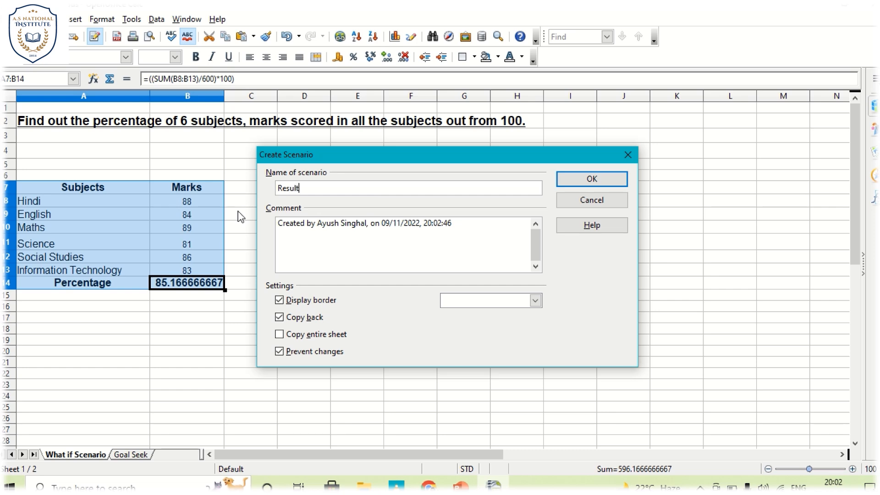
type("Analysis Class 10")
Step: Give the scenario a Red display border, create it and check the list of scenarios above the table
left_click(535, 301)
scroll(515, 333, "down", 3)
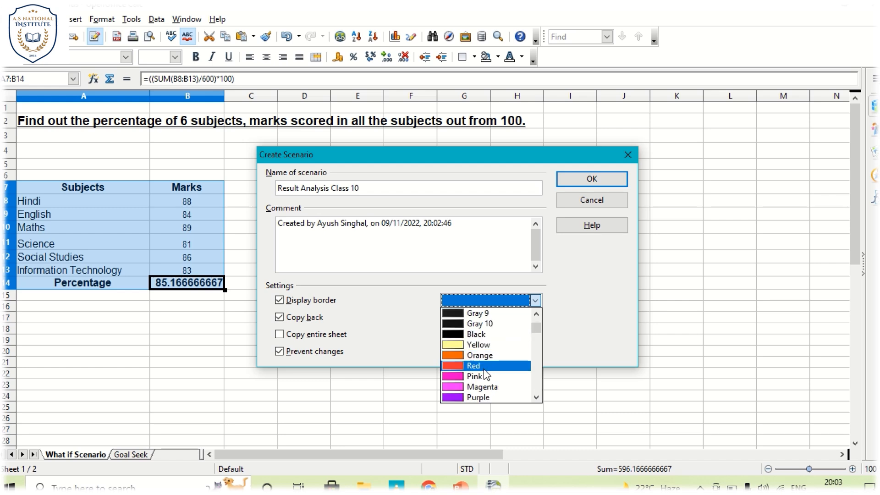
left_click(484, 369)
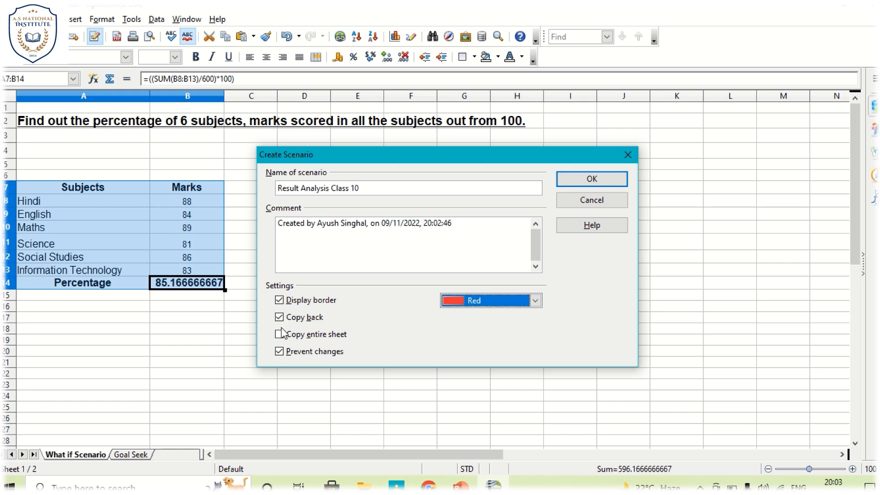
left_click(578, 184)
left_click(347, 247)
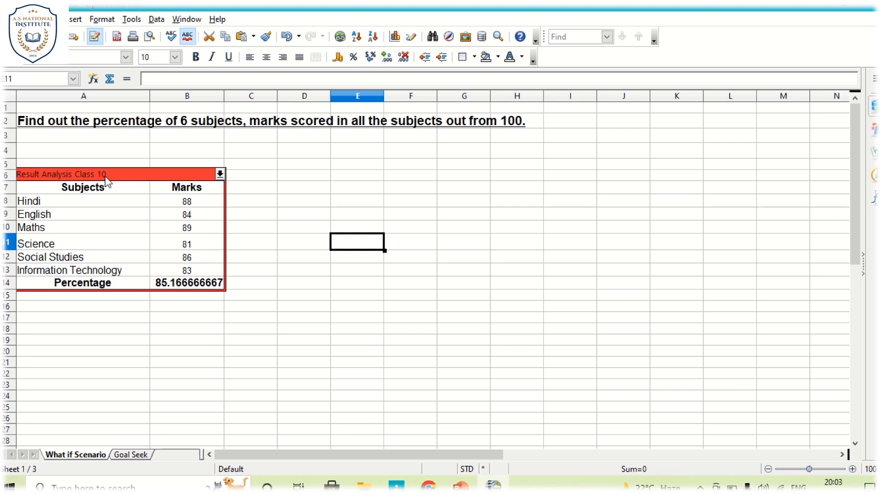
left_click(220, 175)
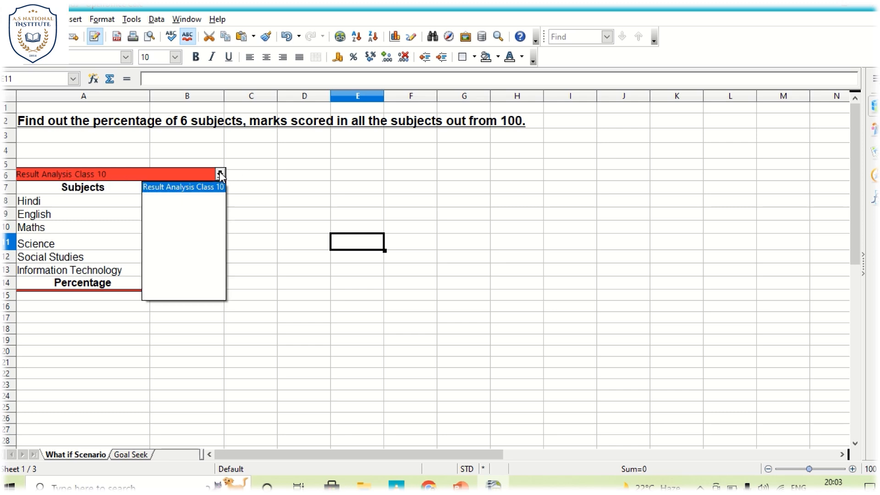
left_click(323, 191)
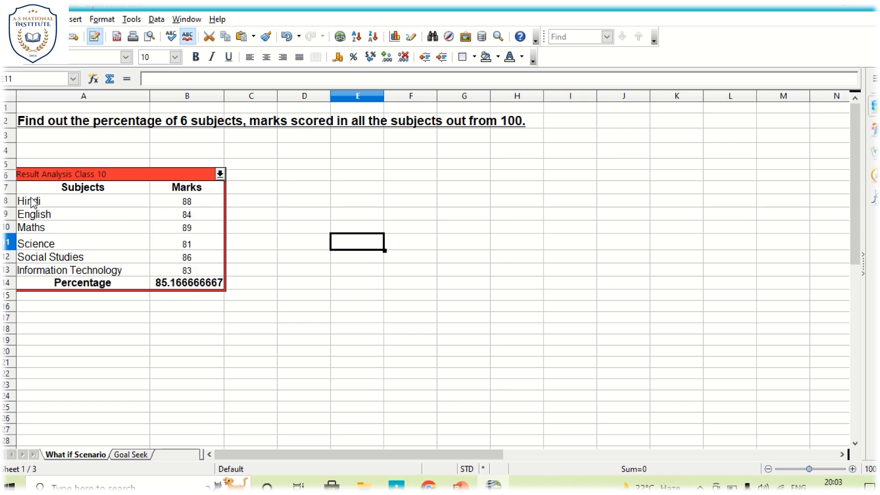
Step: Change the marks to 85 for Hindi and 78 for English
left_click(201, 205)
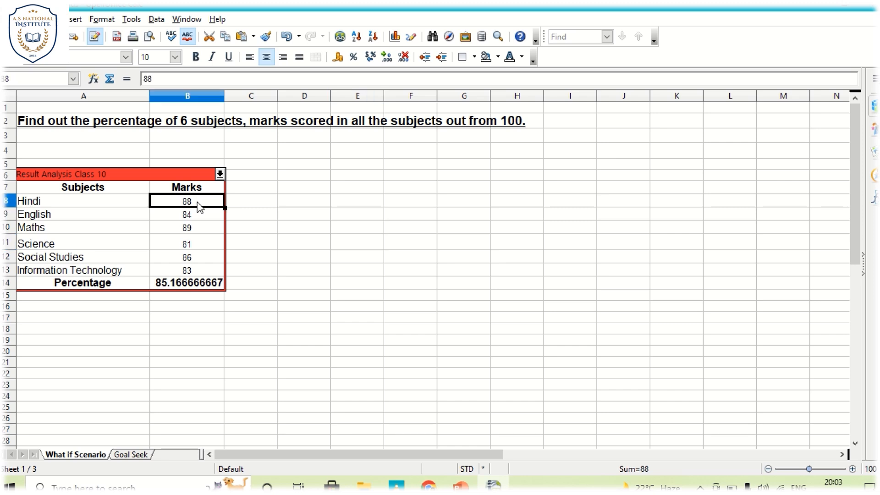
type("85")
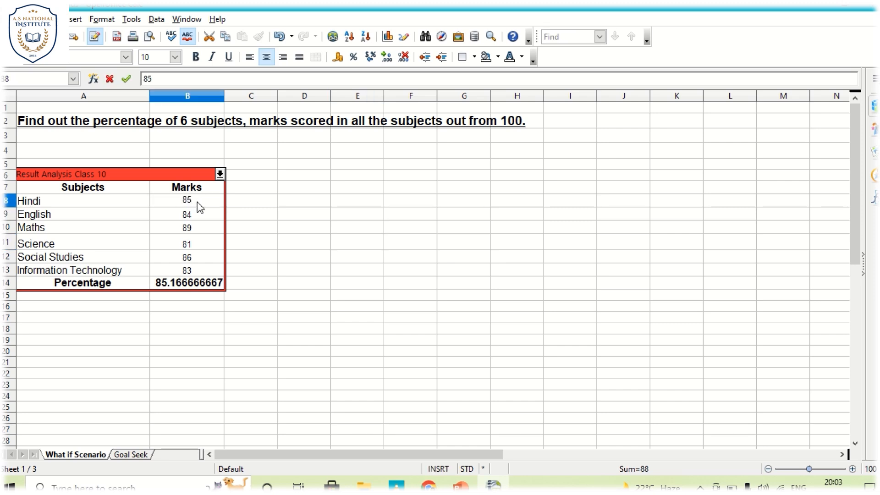
key("Return")
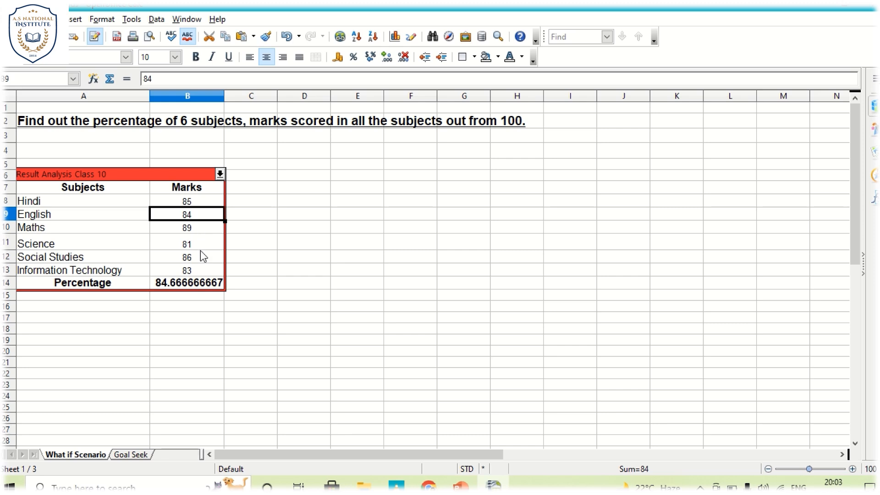
type("78")
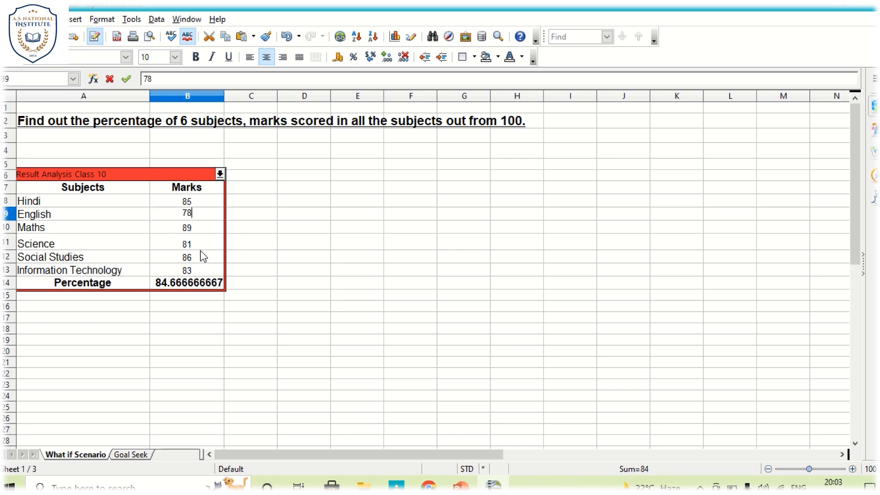
key("Return")
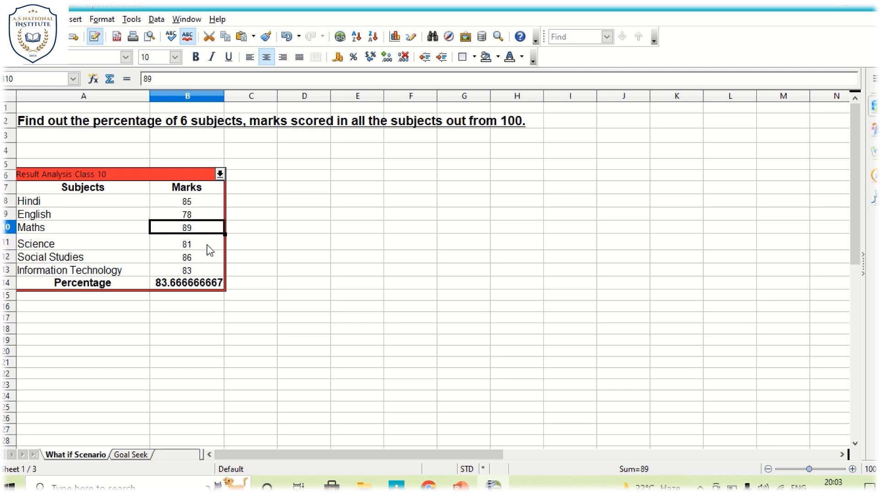
Step: Change the Science marks to 65 and check the recalculated percentage
left_click(207, 244)
type("9")
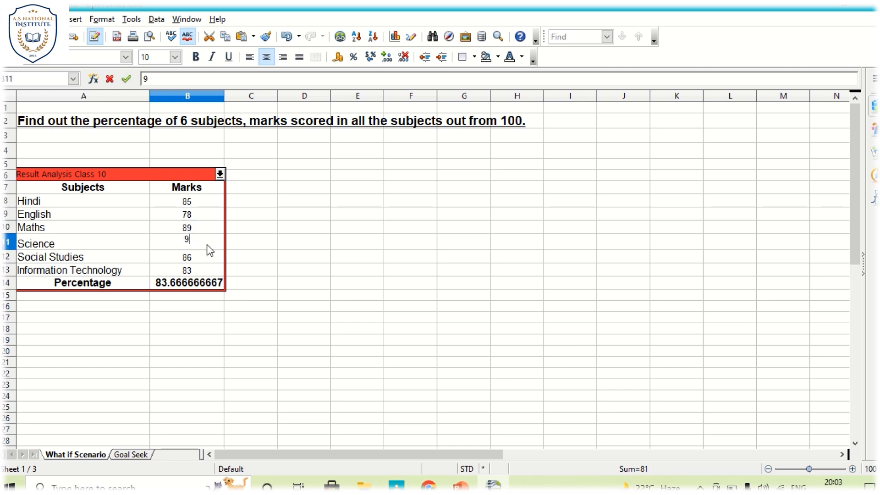
key("BackSpace")
type("65")
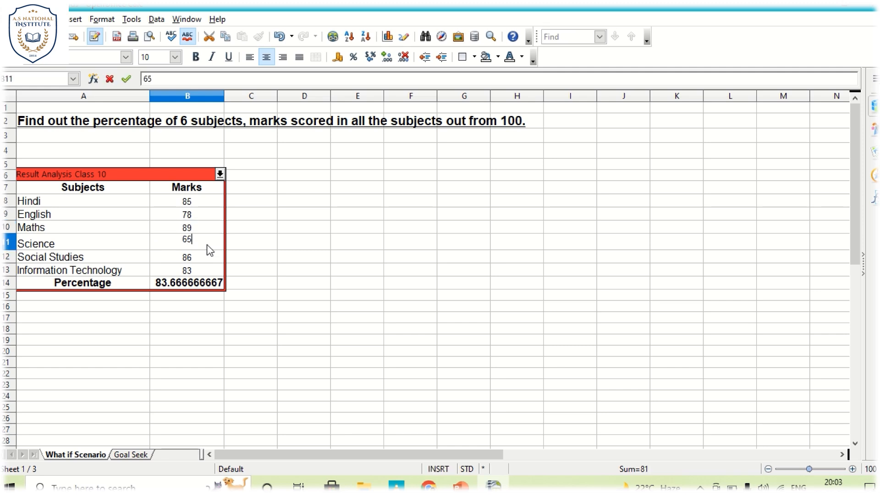
key("Return")
left_click(334, 258)
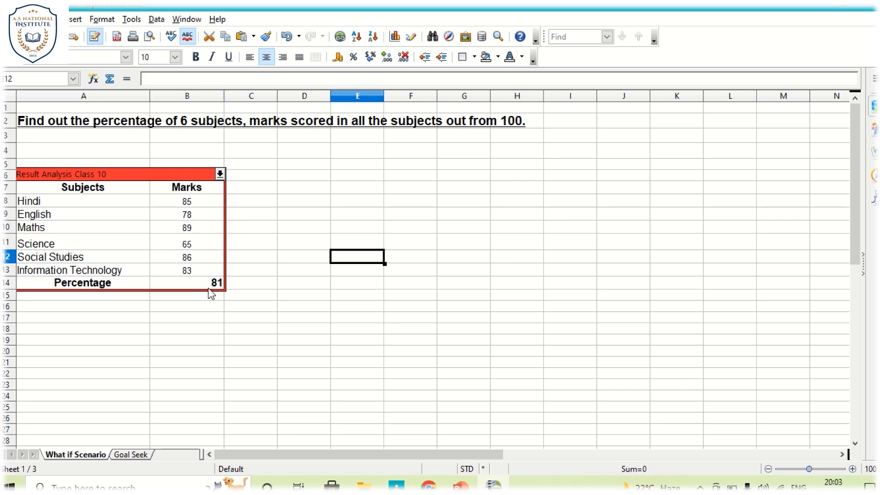
left_click(207, 287)
left_click(276, 270)
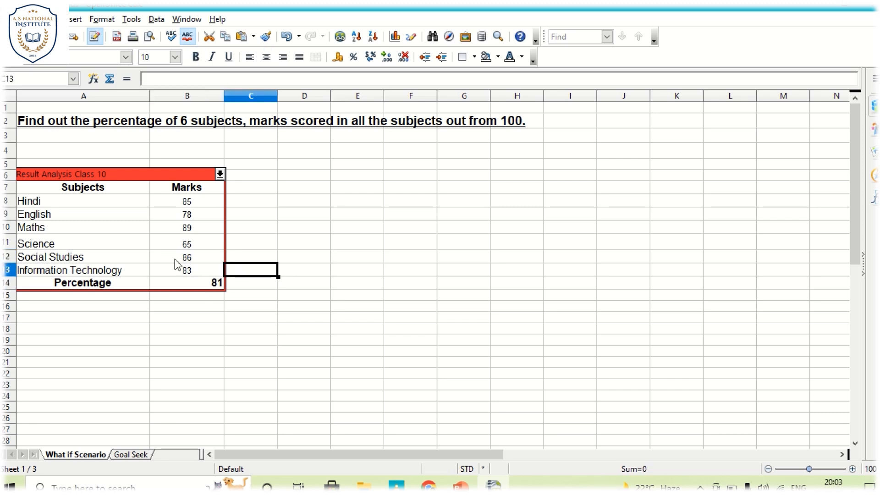
Step: Start a second scenario from the range A7:B14 and name it Result Analysis Class 9
left_click(23, 186)
left_click_drag(23, 185, 193, 290)
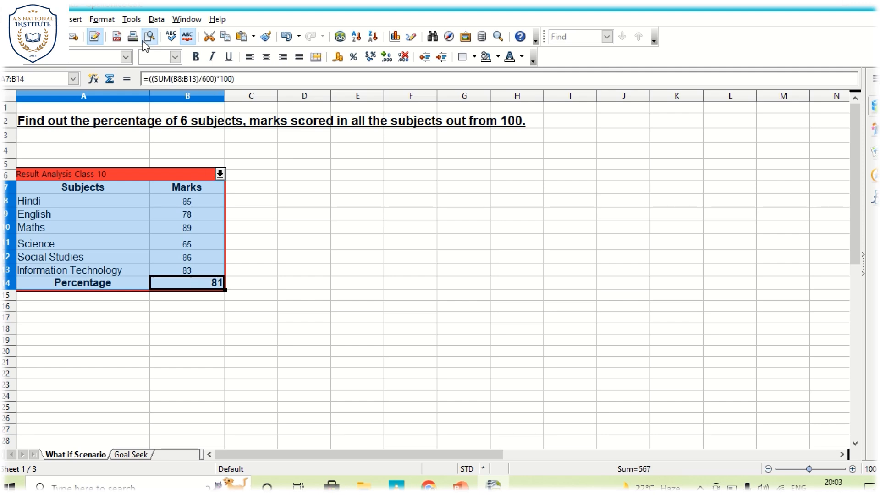
left_click(132, 19)
left_click(164, 107)
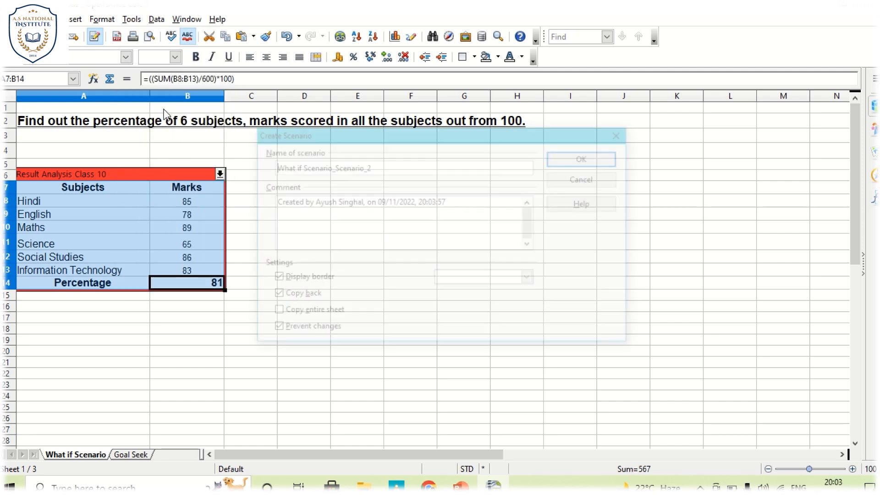
left_click_drag(341, 136, 390, 164)
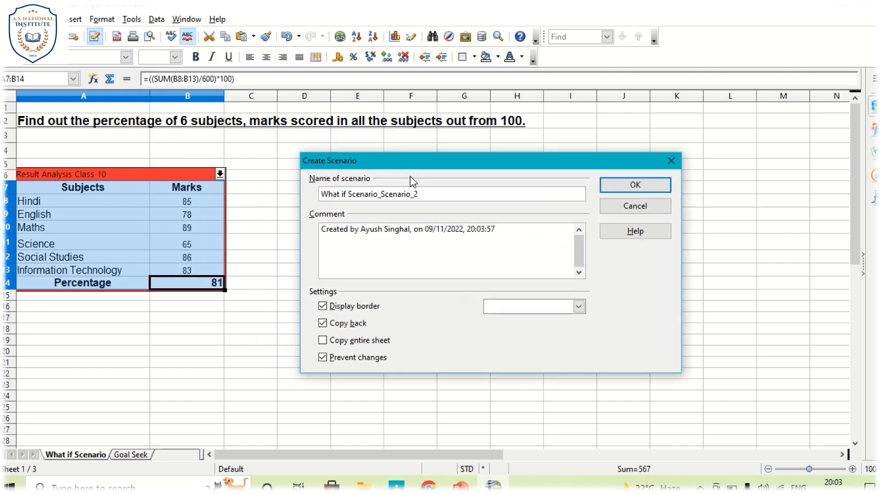
left_click_drag(415, 193, 302, 193)
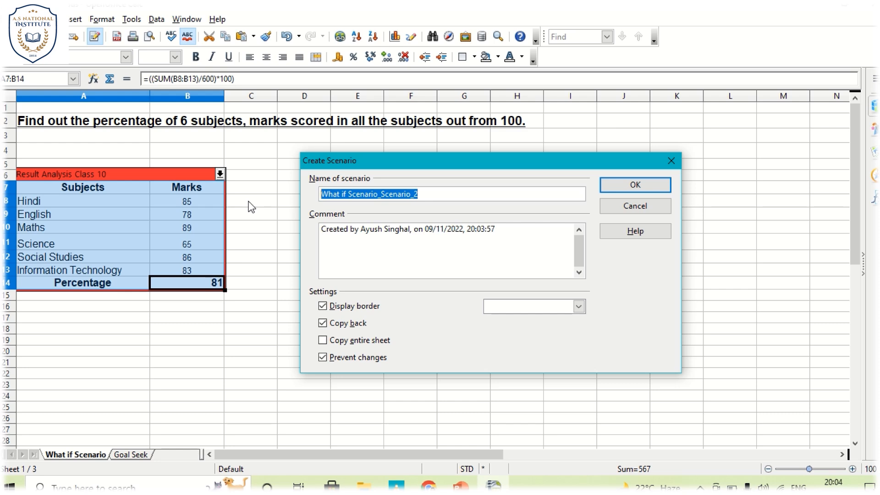
type("Resu")
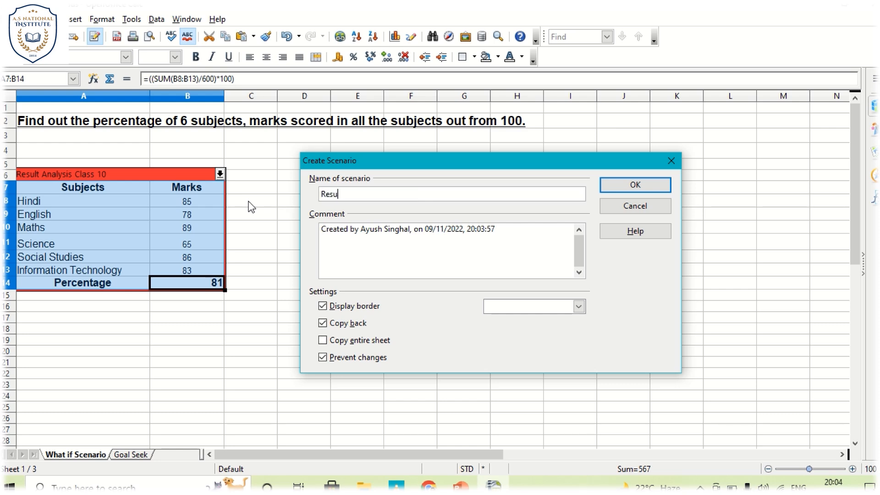
type("lt Analysis Class 9")
Step: Create the scenario with a Pink 1 display border and with Copy back and Prevent changes turned off
left_click(578, 307)
scroll(557, 355, "down", 5)
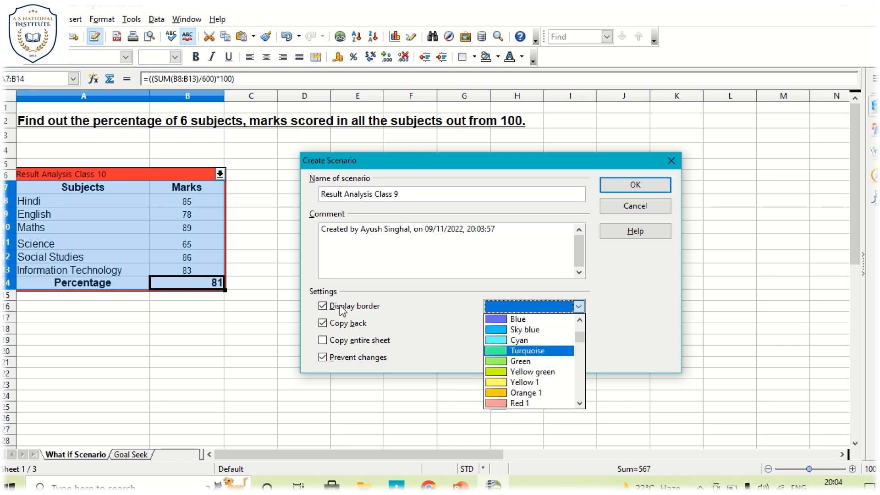
scroll(547, 396, "down", 1)
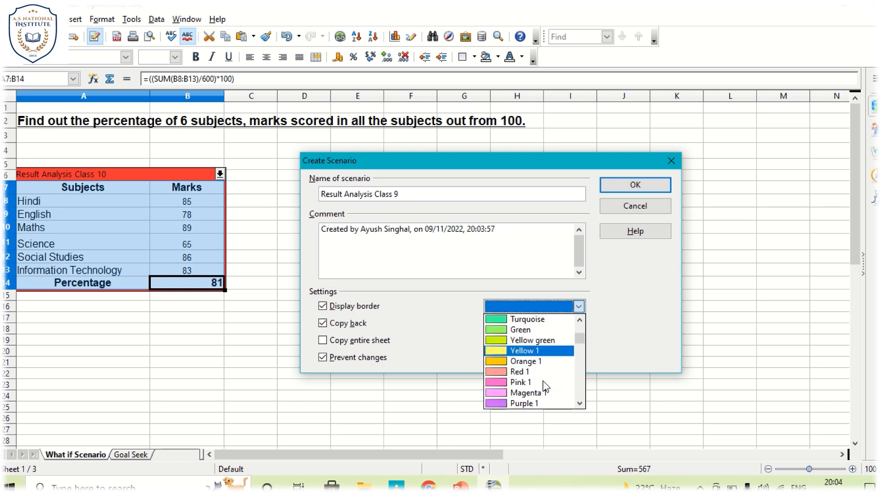
left_click(543, 383)
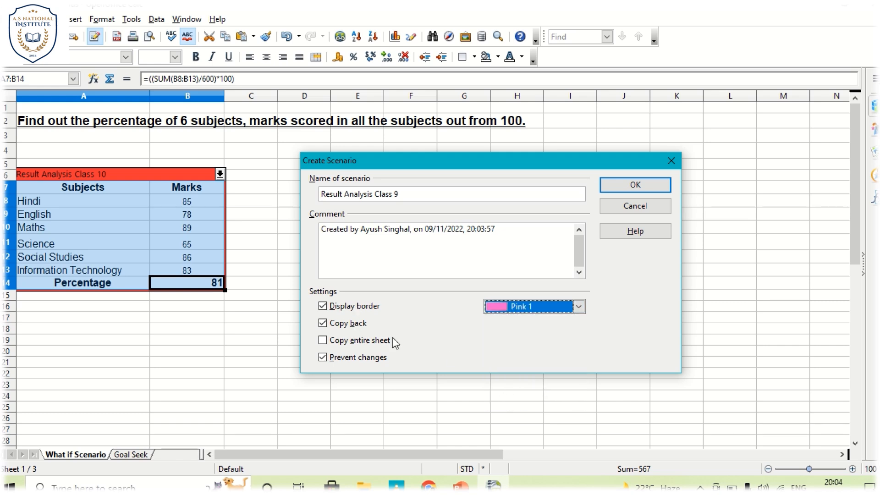
left_click(322, 323)
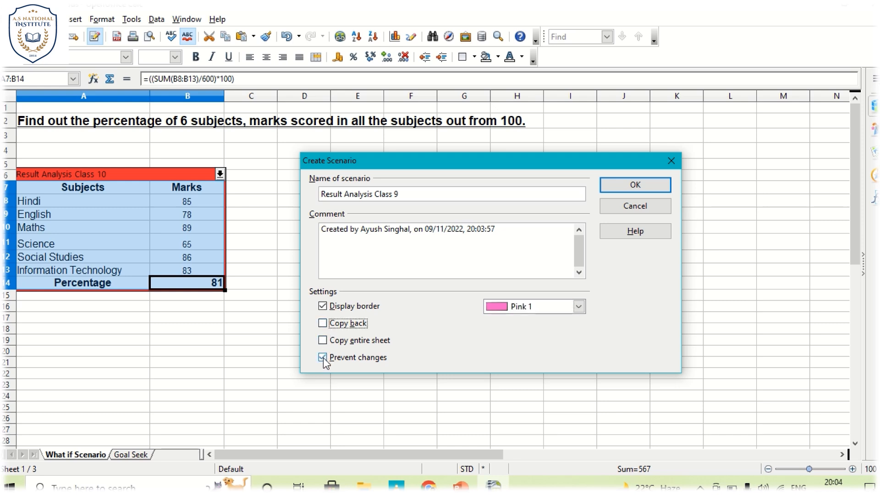
left_click(323, 358)
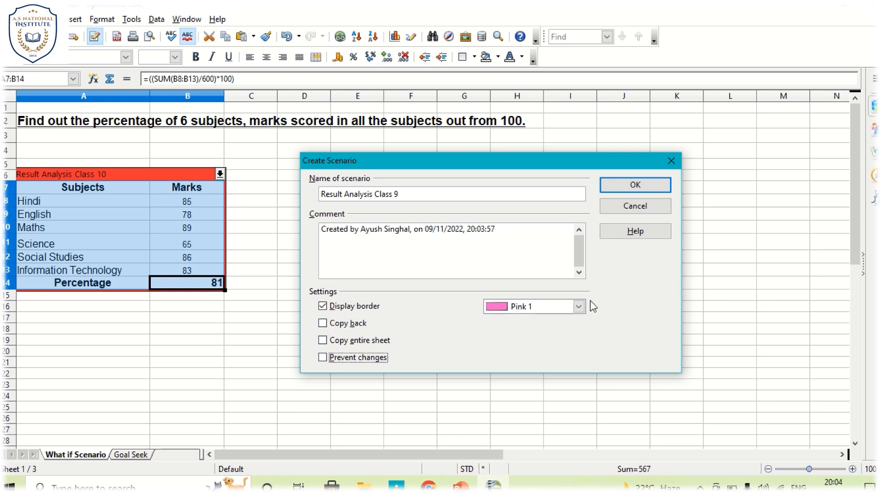
left_click(623, 188)
left_click(348, 248)
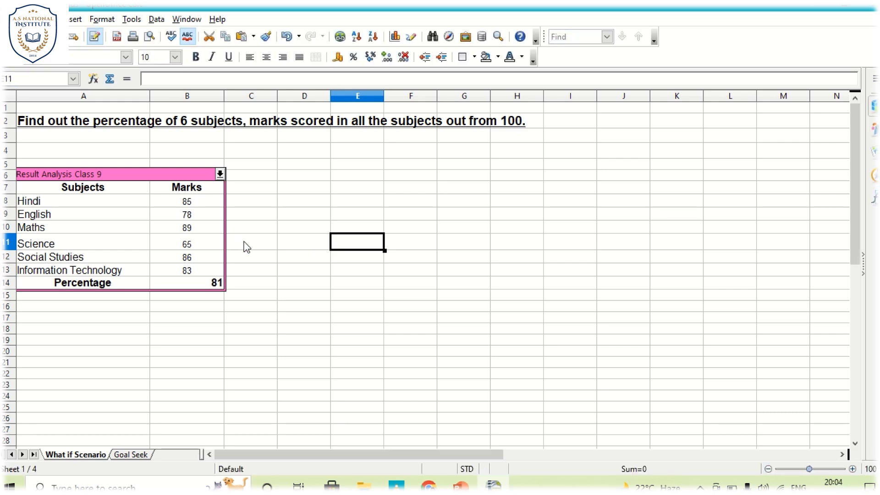
Step: Switch the marks table from the Class 9 scenario to Result Analysis Class 10
left_click(221, 174)
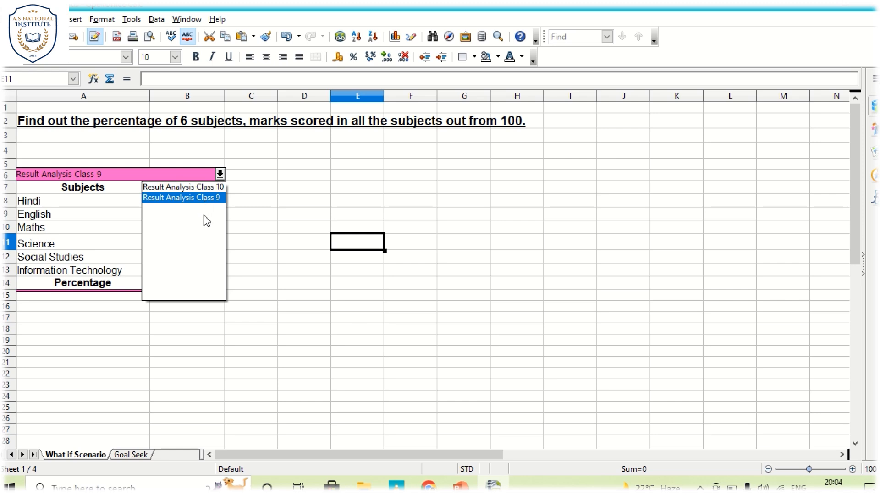
left_click(210, 188)
left_click(323, 203)
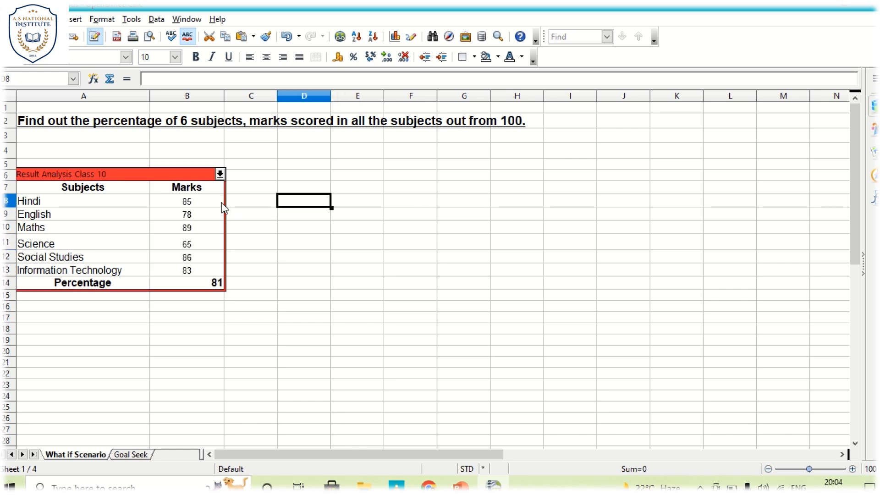
left_click(220, 174)
left_click(214, 188)
left_click(191, 205)
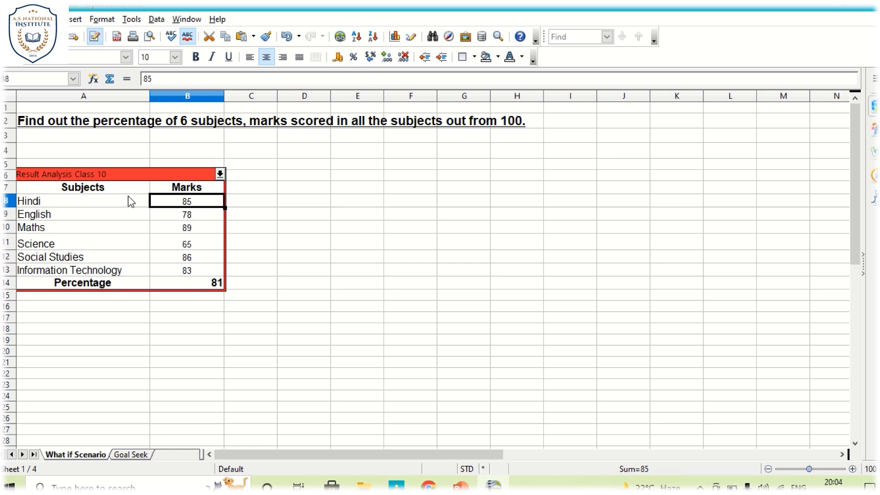
Step: Set the English marks to 72 in the Result Analysis Class 10 scenario and save the spreadsheet
left_click(194, 212)
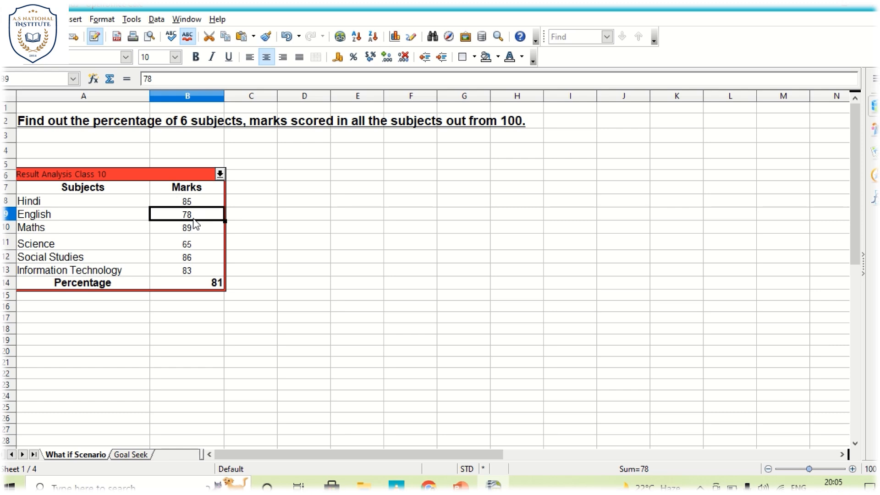
type("7")
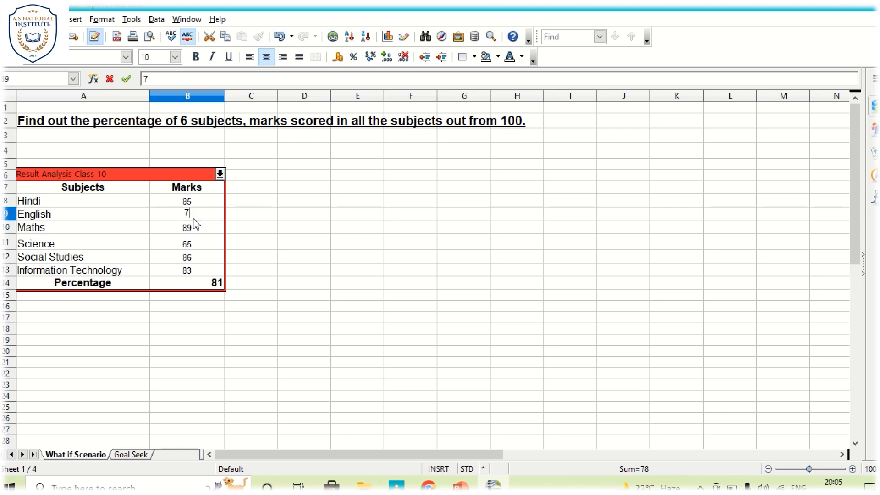
type("2")
key("Return")
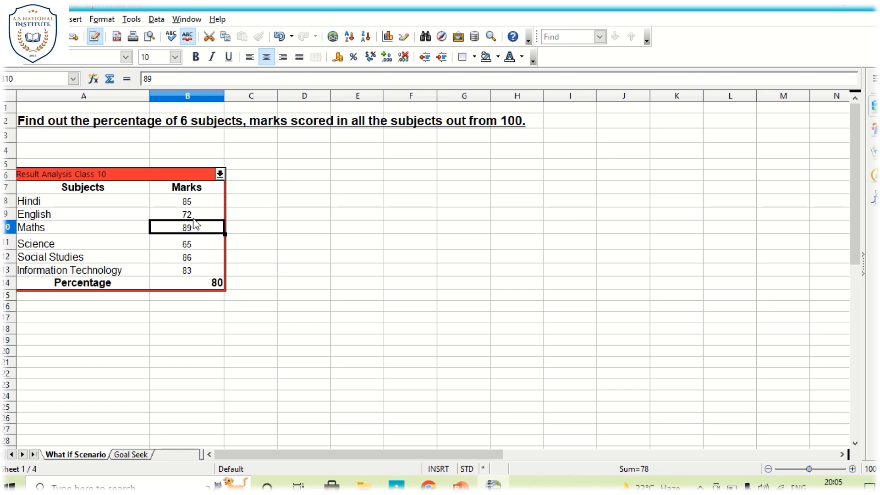
left_click(275, 214)
key("ctrl+s")
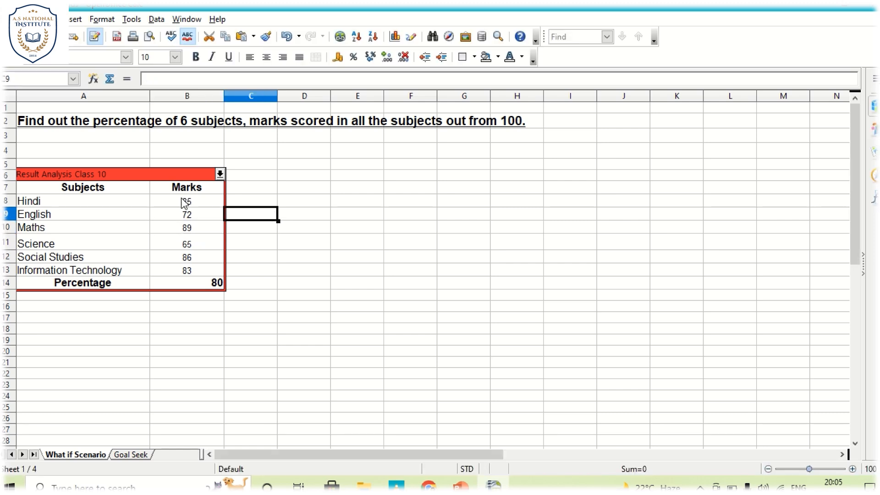
Step: Switch the table to Result Analysis Class 9 and back to Class 10 to compare the English marks and percentage
left_click(187, 202)
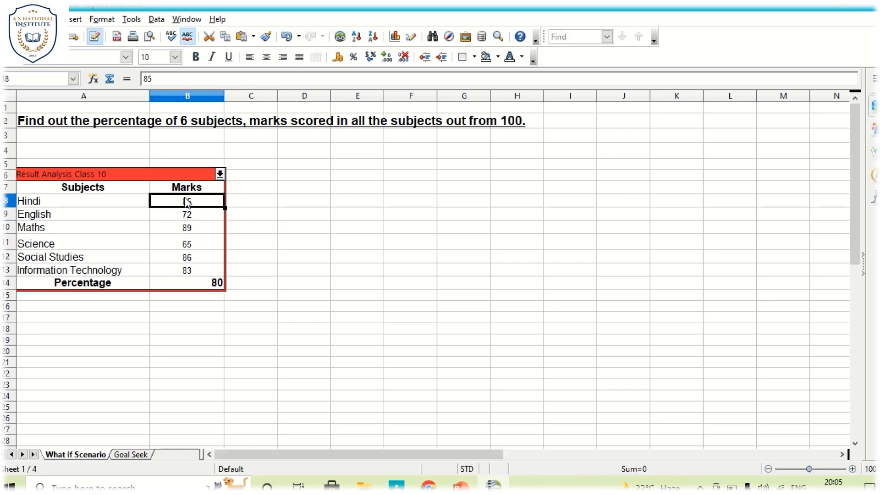
left_click(220, 173)
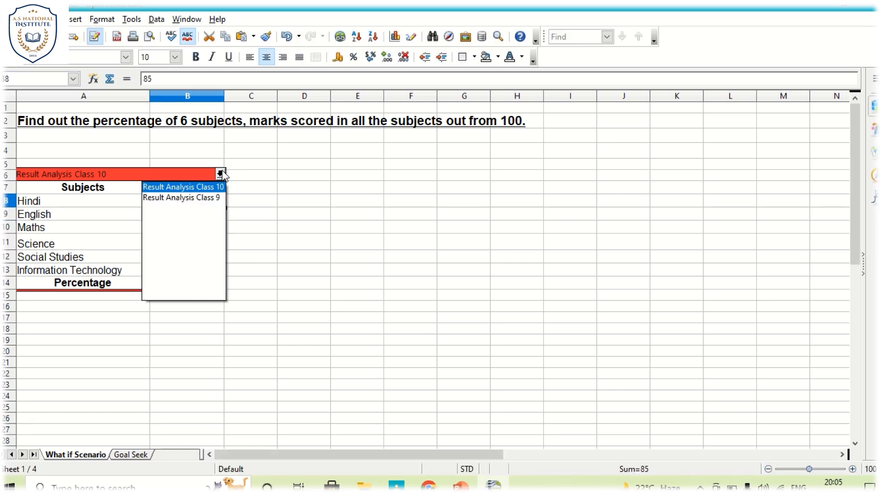
left_click(212, 203)
left_click(338, 226)
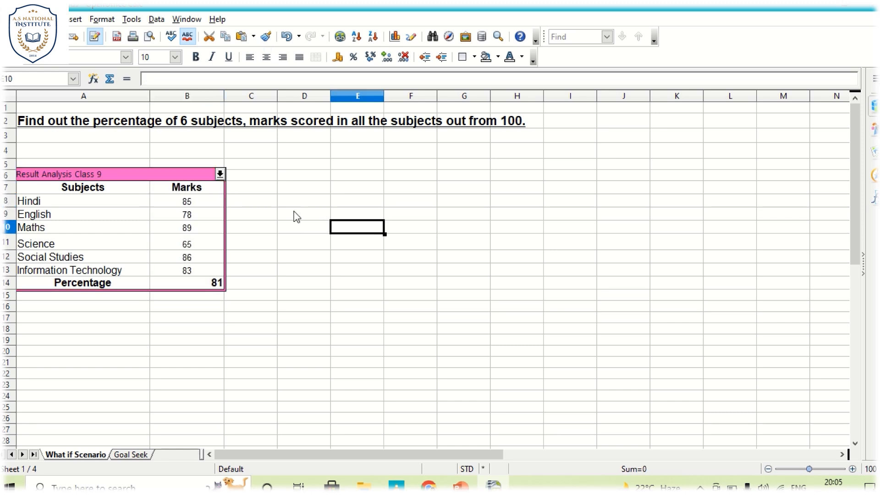
left_click(213, 203)
left_click(220, 174)
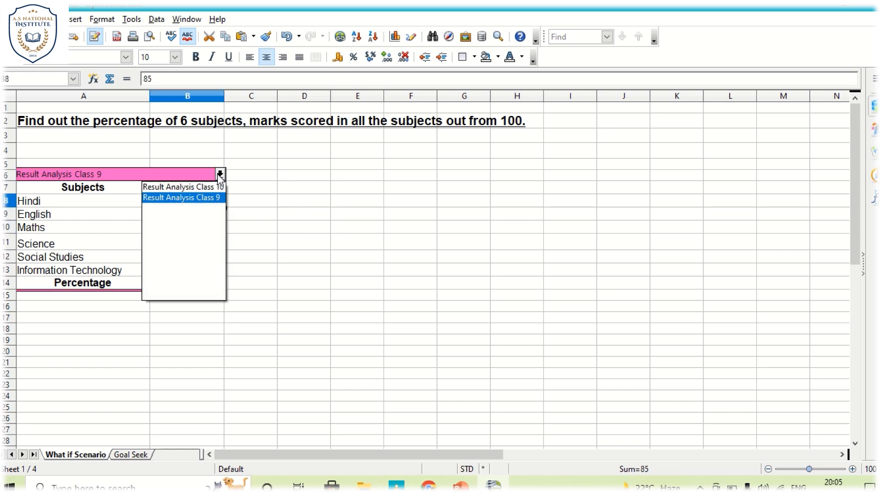
left_click(199, 188)
left_click(202, 215)
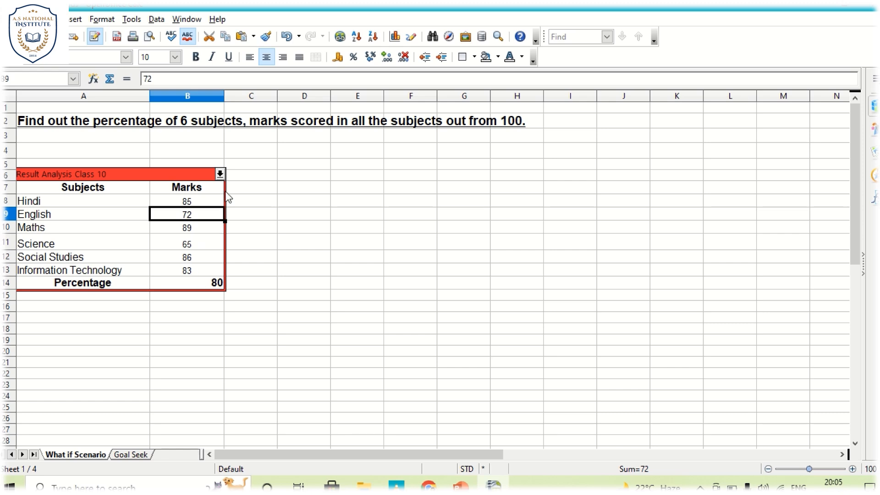
Step: Activate the Result Analysis Class 9 scenario and try changing its Science marks to 85
left_click(220, 174)
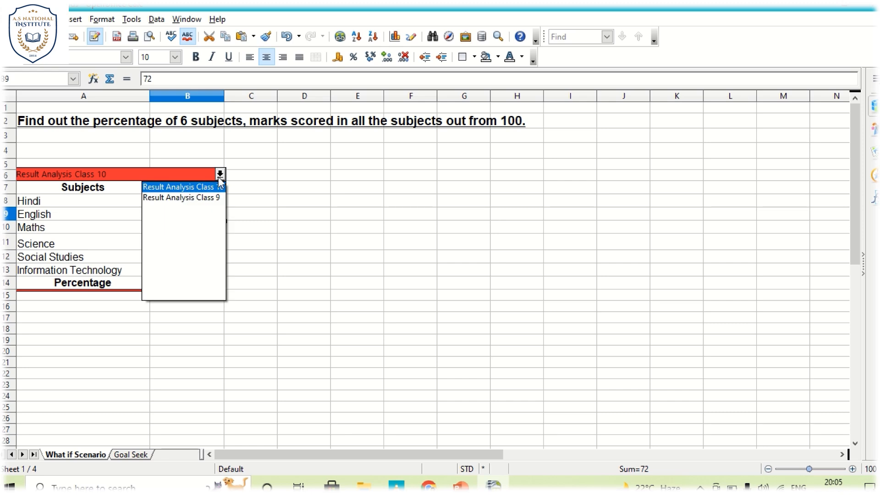
left_click(209, 198)
left_click(275, 214)
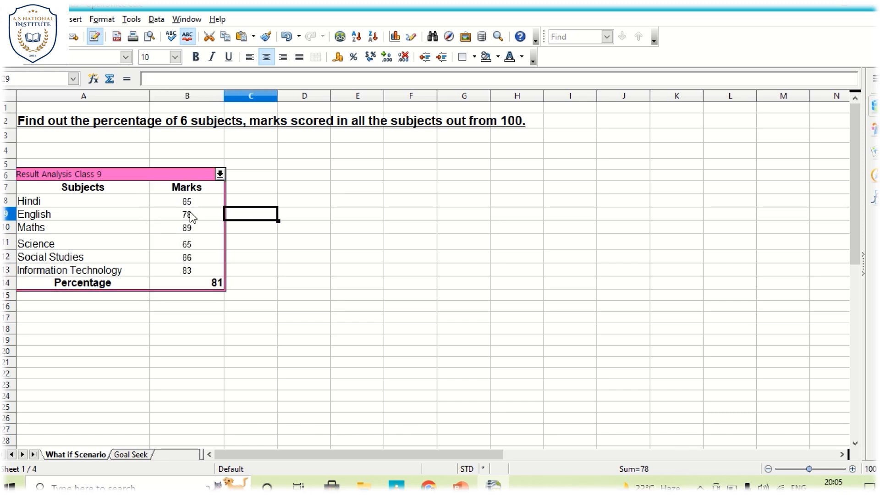
left_click(188, 214)
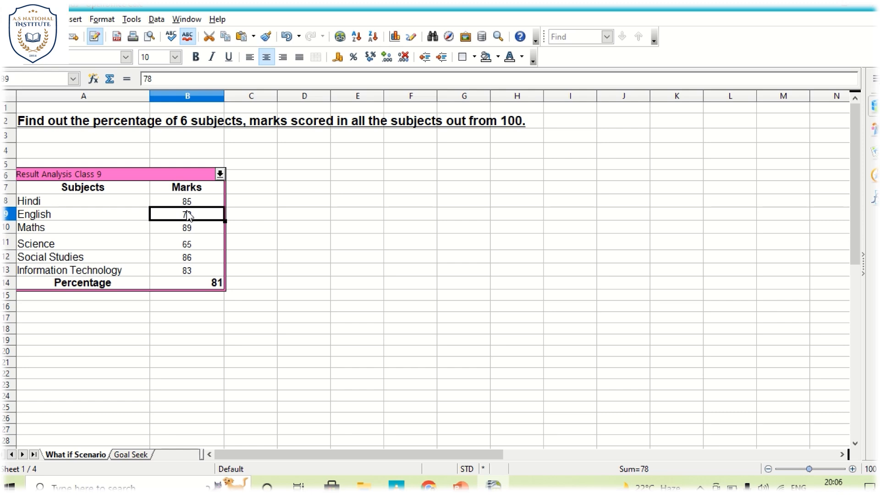
left_click(188, 244)
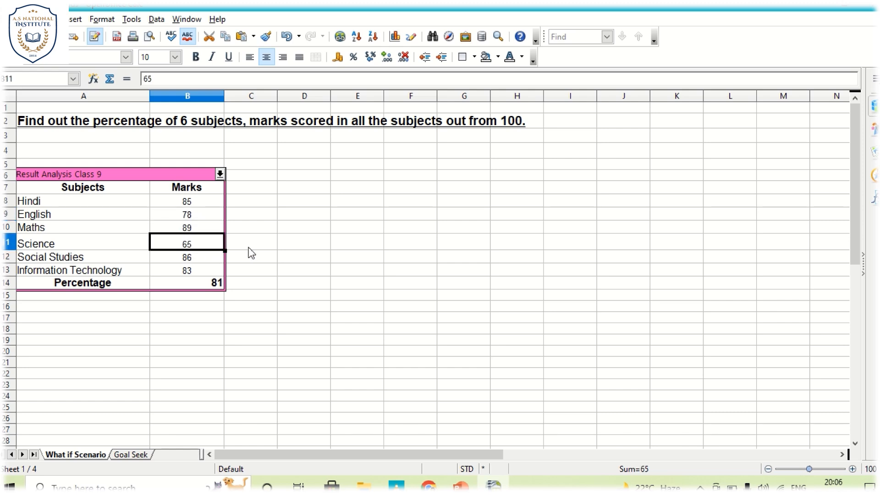
type("85")
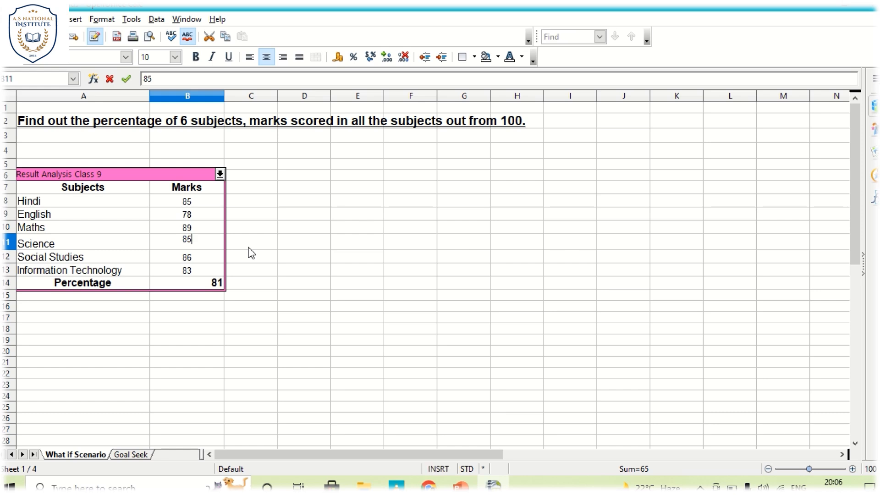
key("Return")
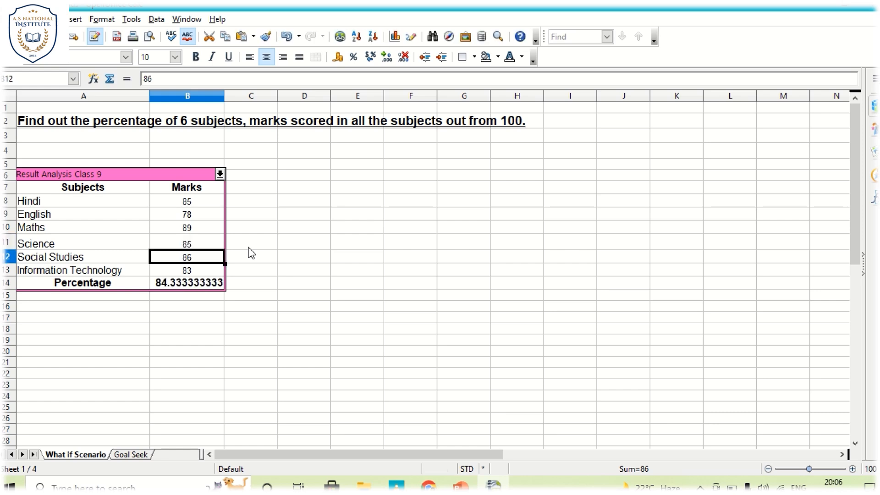
left_click(250, 248)
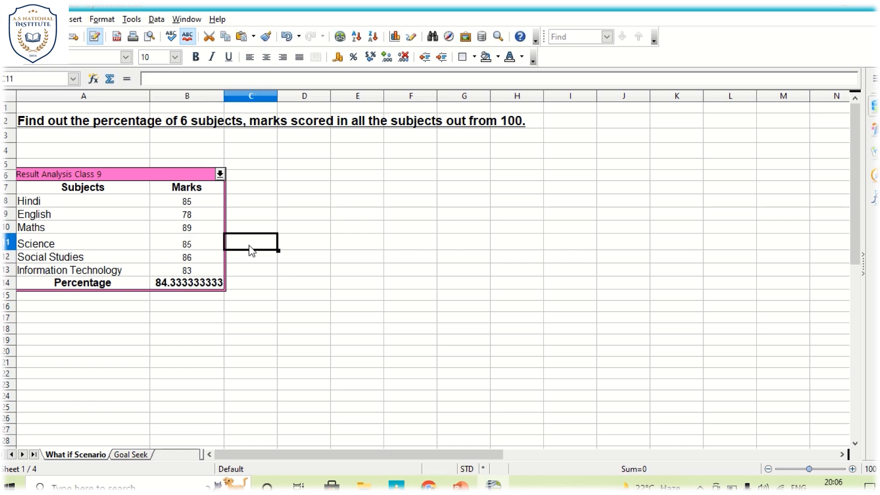
Step: Switch to Result Analysis Class 10 and back to Class 9 to check whether the edited Science marks were kept
left_click(220, 174)
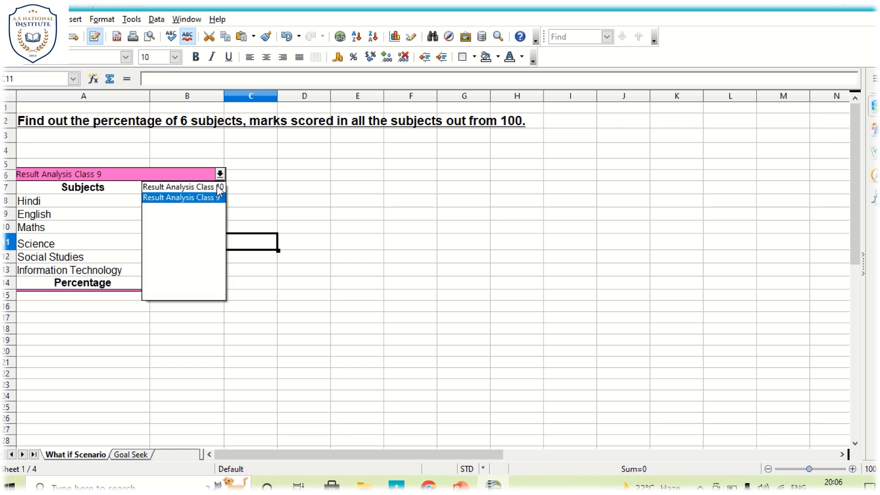
left_click(219, 187)
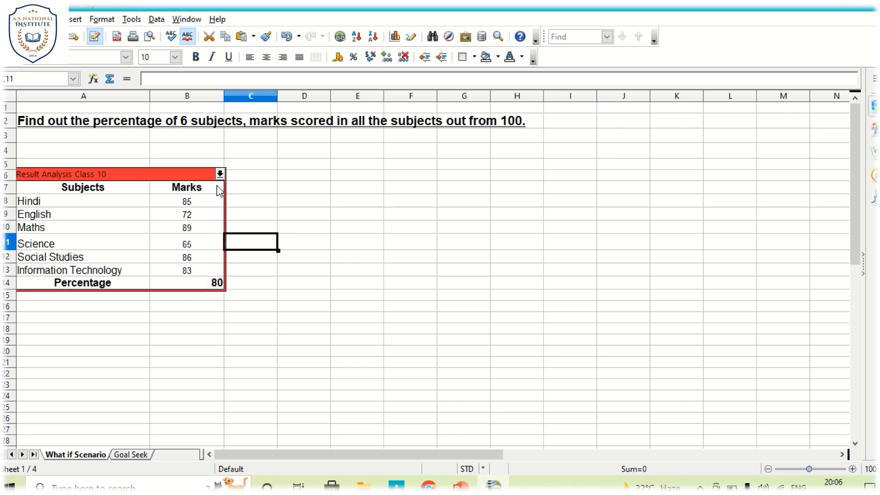
left_click(265, 192)
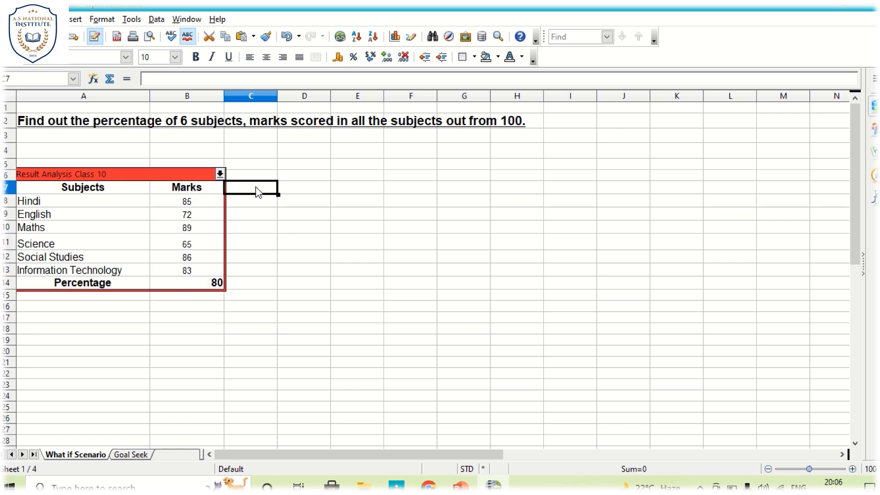
left_click(182, 175)
left_click(311, 168)
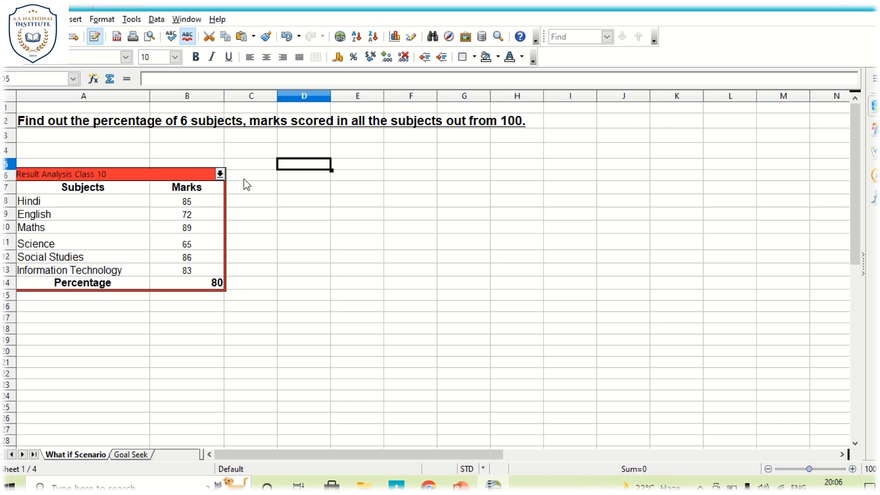
left_click(220, 174)
left_click(210, 198)
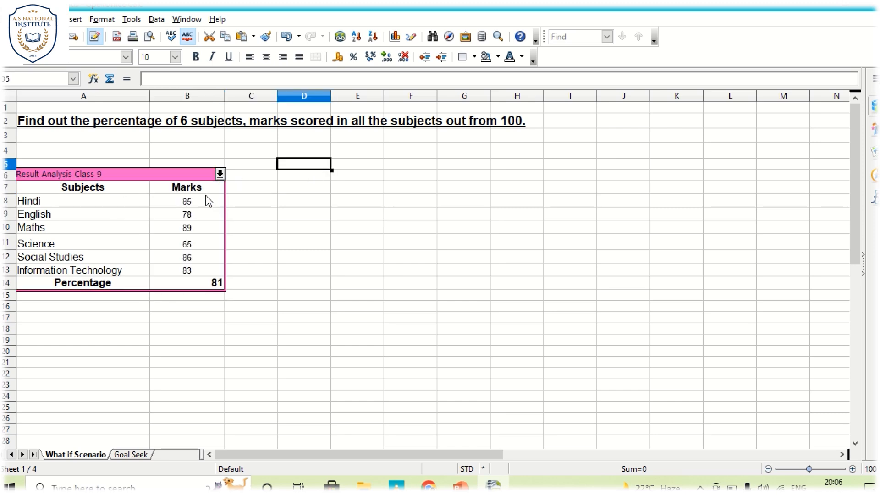
left_click(189, 241)
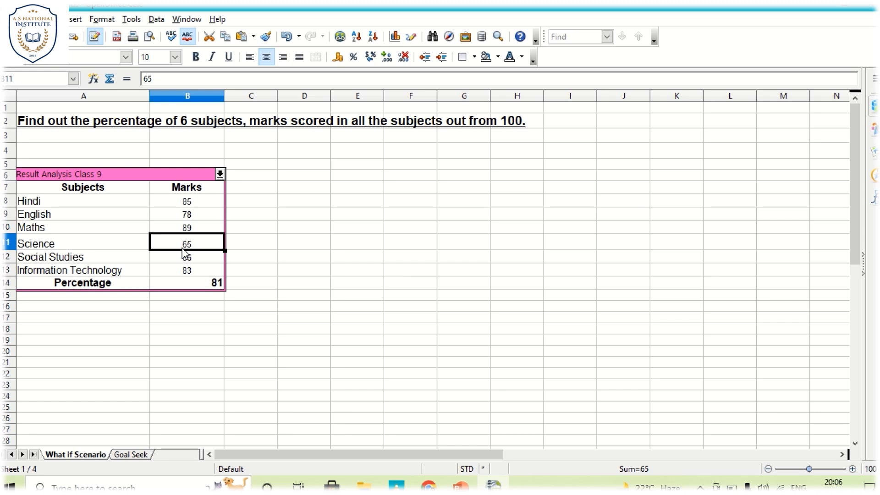
left_click(265, 249)
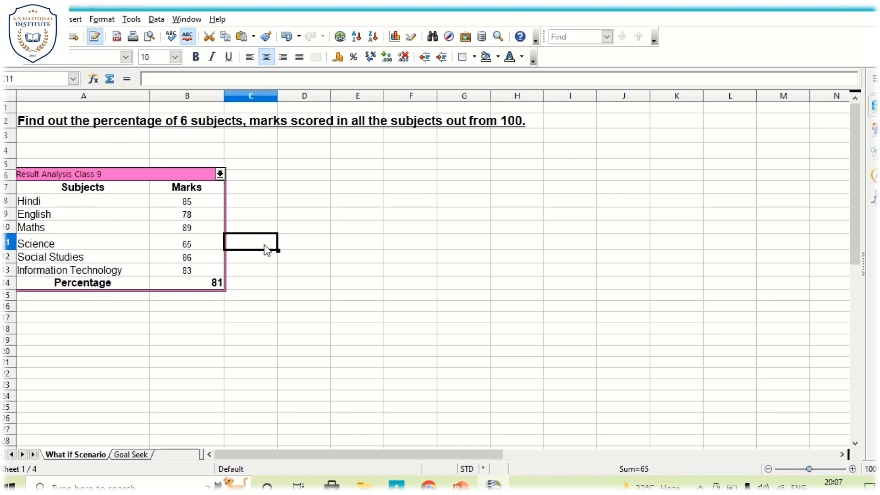
Step: Switch to the IT Part-B Unit-2 Lecture-12 presentation in PowerPoint
left_click(35, 307)
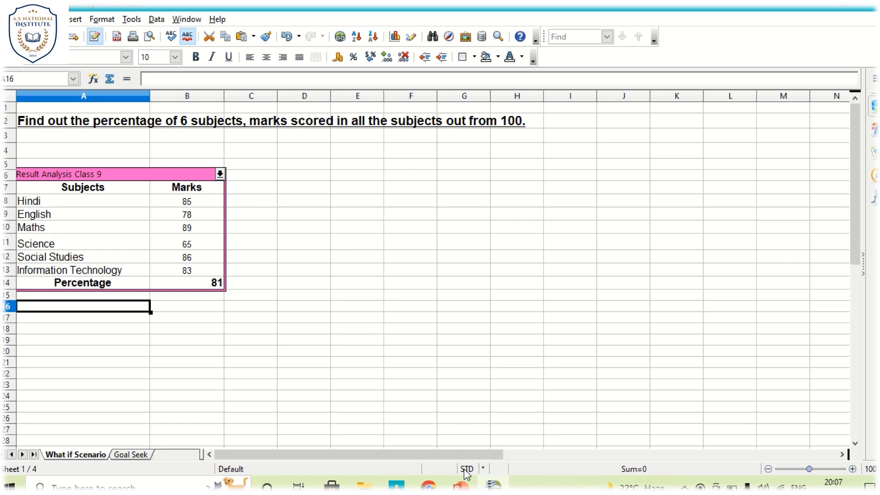
mouse_move(461, 486)
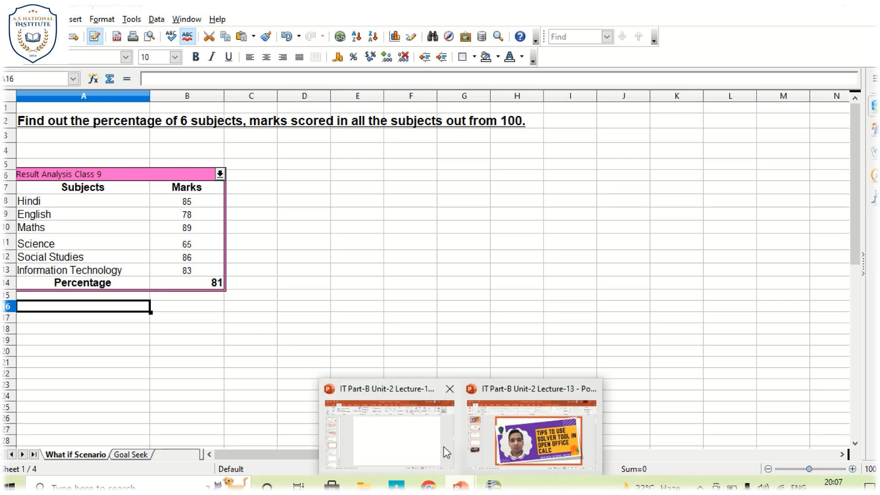
left_click(392, 430)
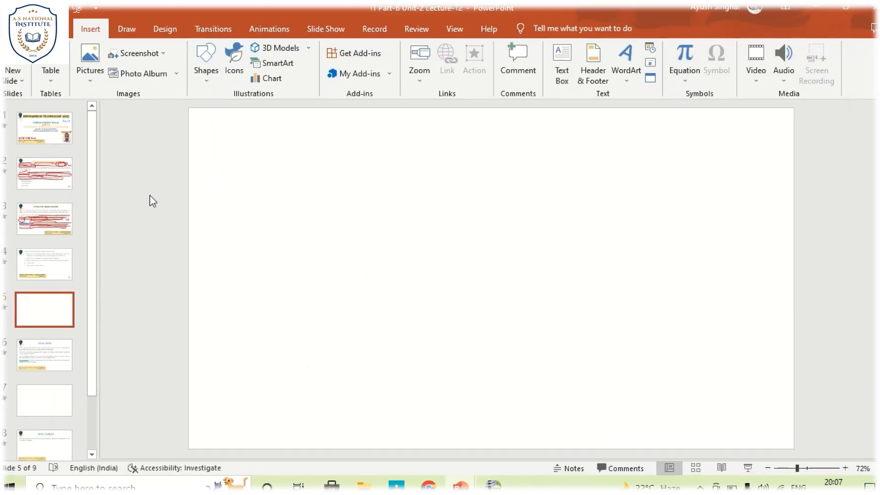
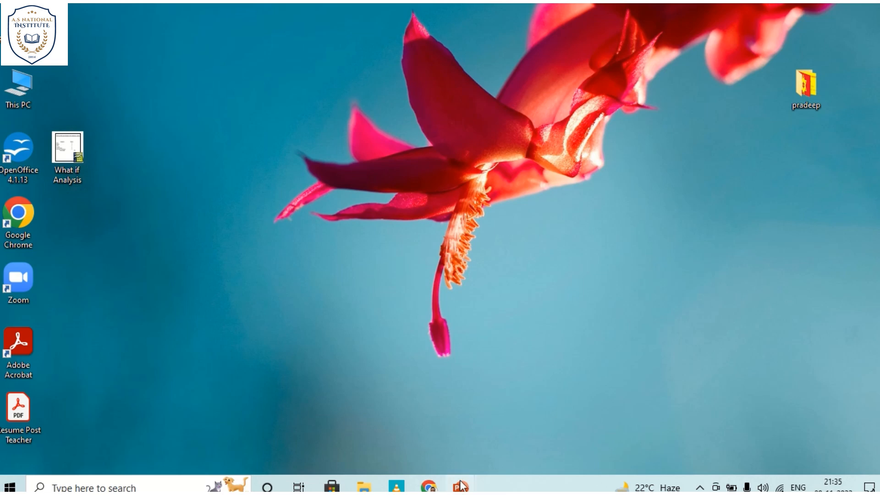
Step: Switch from the PowerPoint presentation to the What if Analysis workbook in OpenOffice Calc and show its Goal Seek sheet
left_click(523, 446)
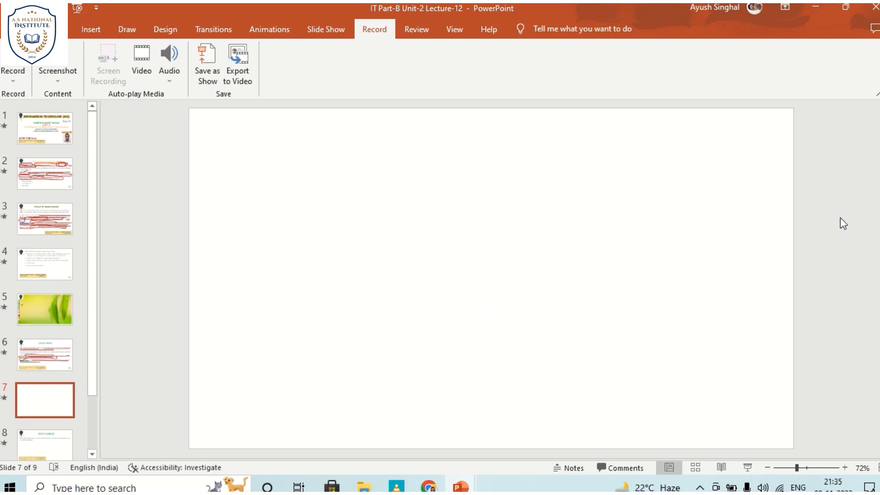
left_click(815, 6)
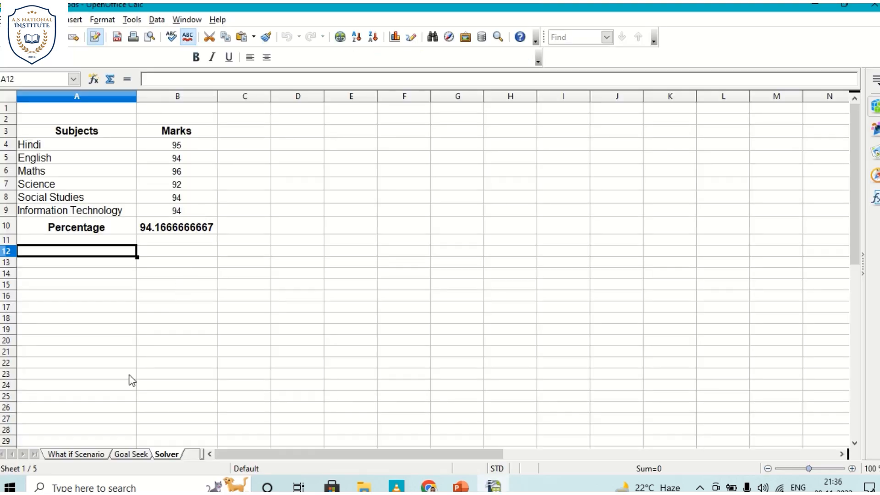
left_click(132, 453)
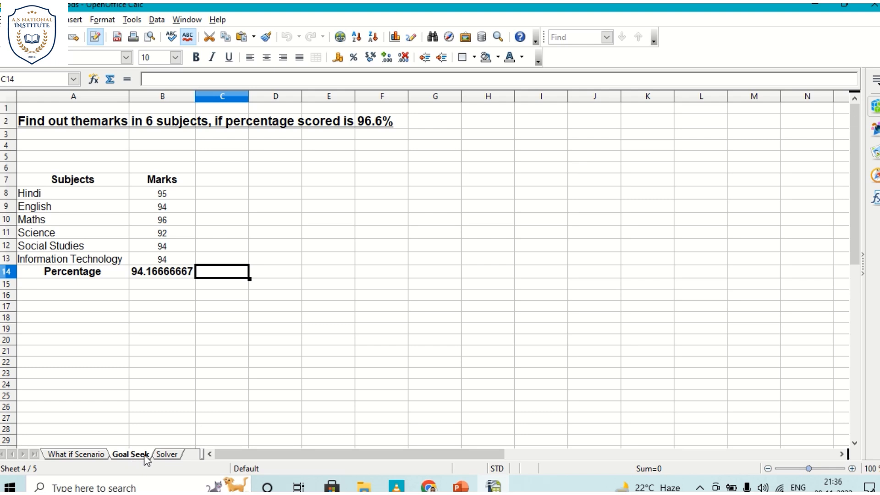
Step: Examine the Goal Seek problem statement, the six subject marks and the percentage formula in B14
left_click(79, 297)
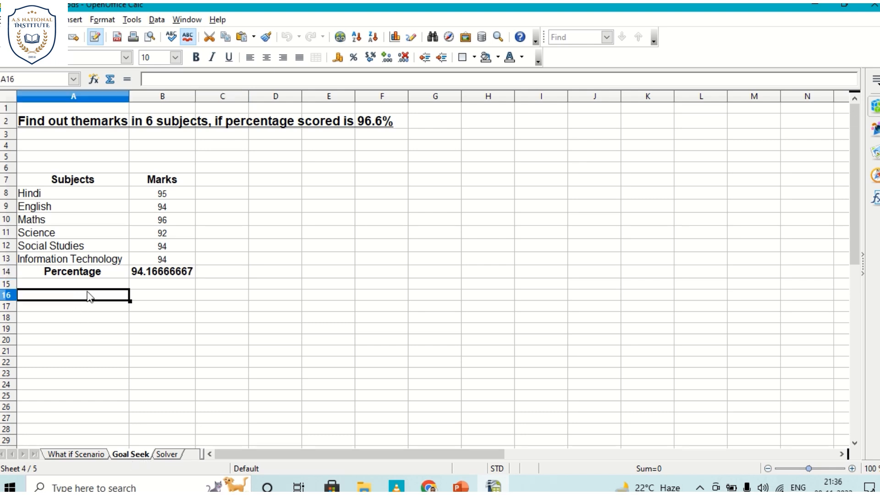
left_click(300, 194)
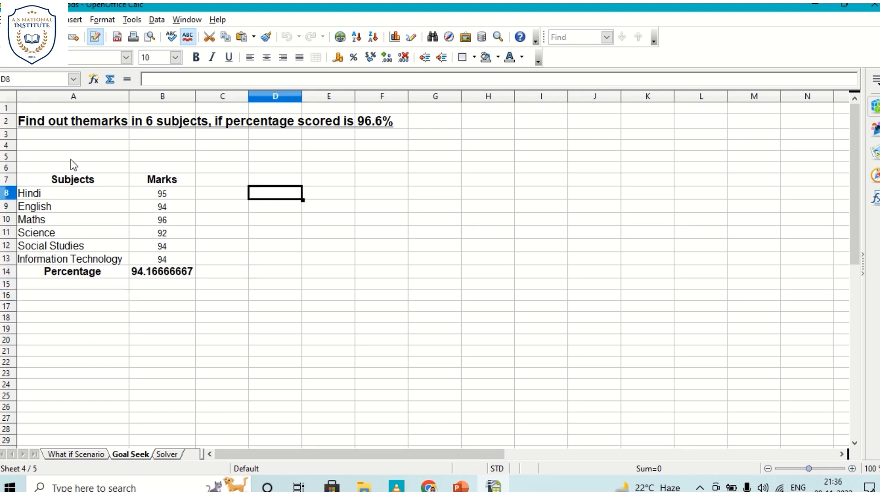
left_click(211, 196)
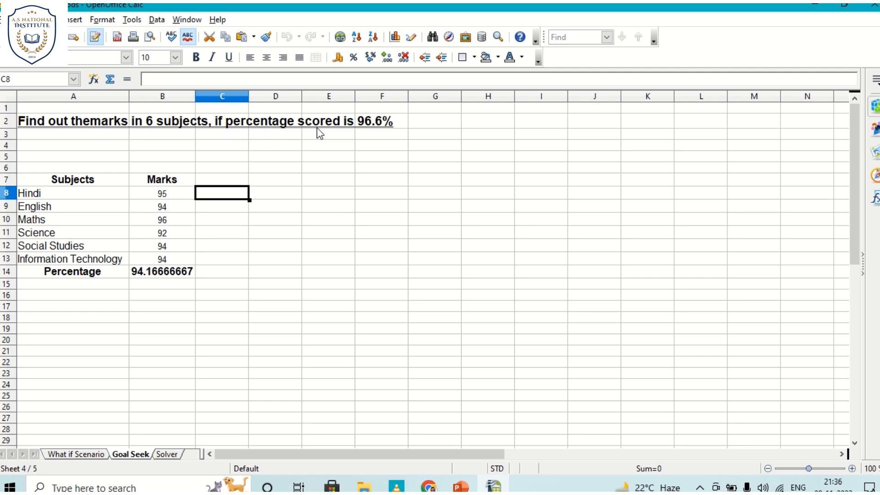
left_click(381, 123)
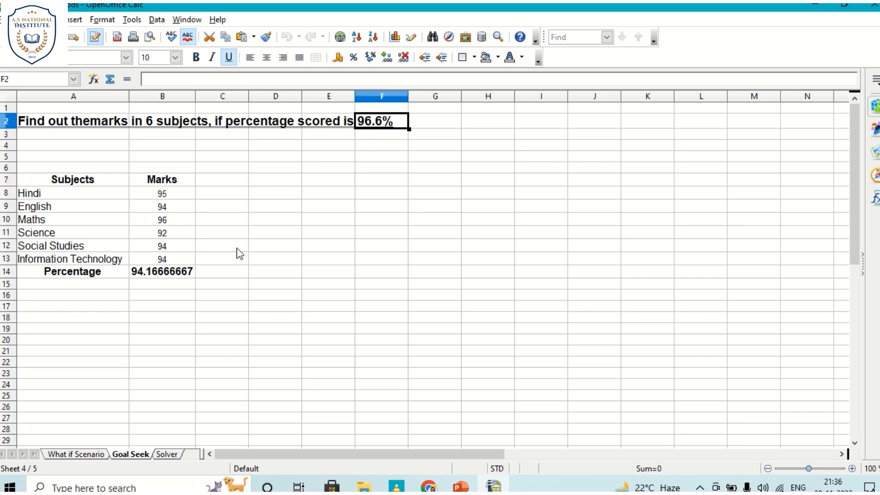
left_click(186, 272)
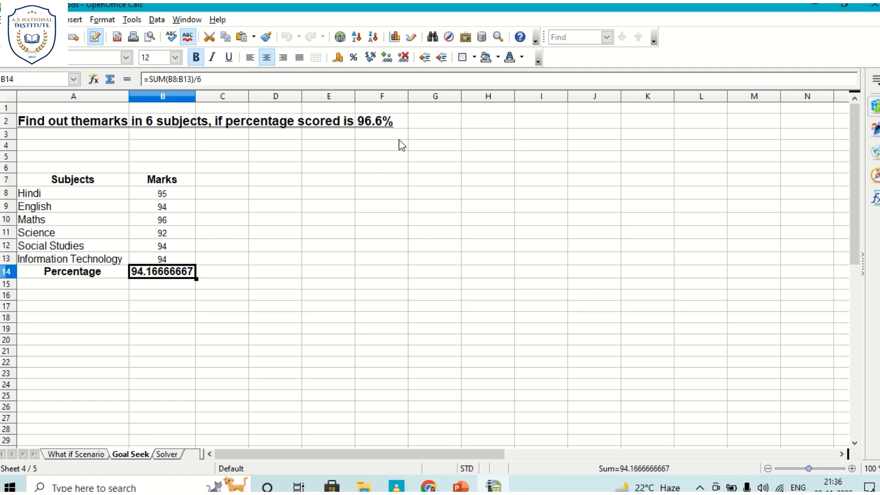
left_click(163, 191)
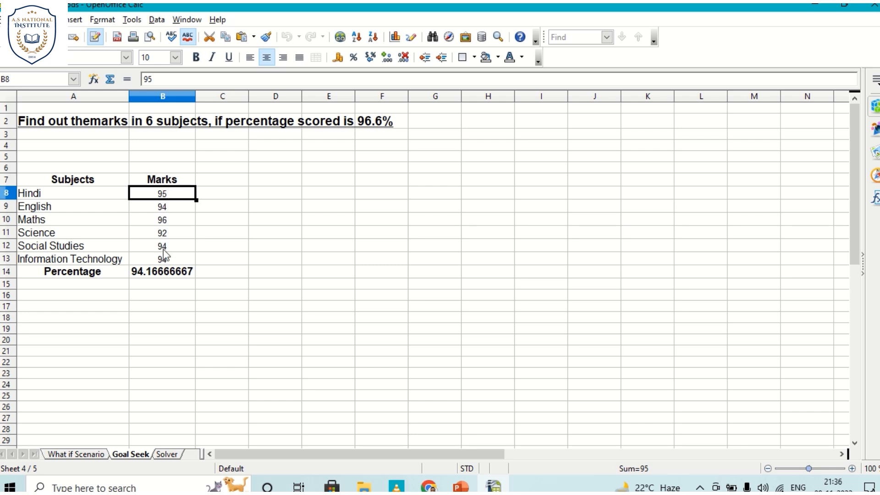
left_click(224, 224)
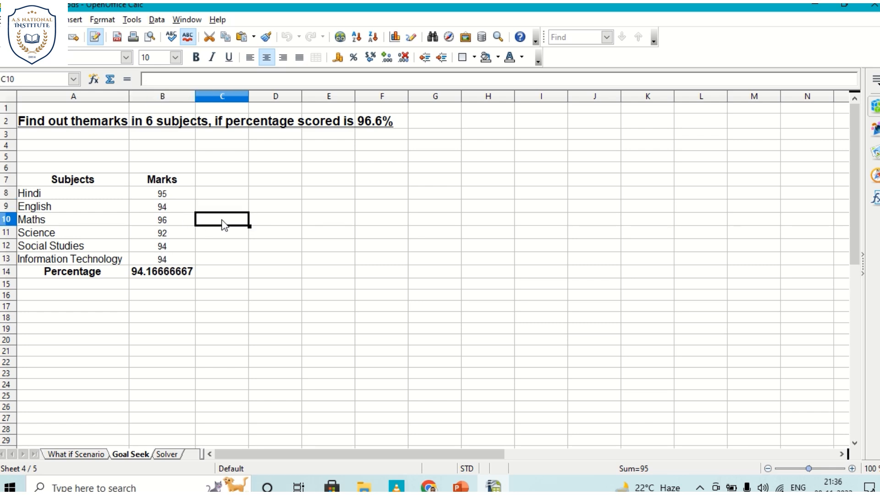
left_click(174, 196)
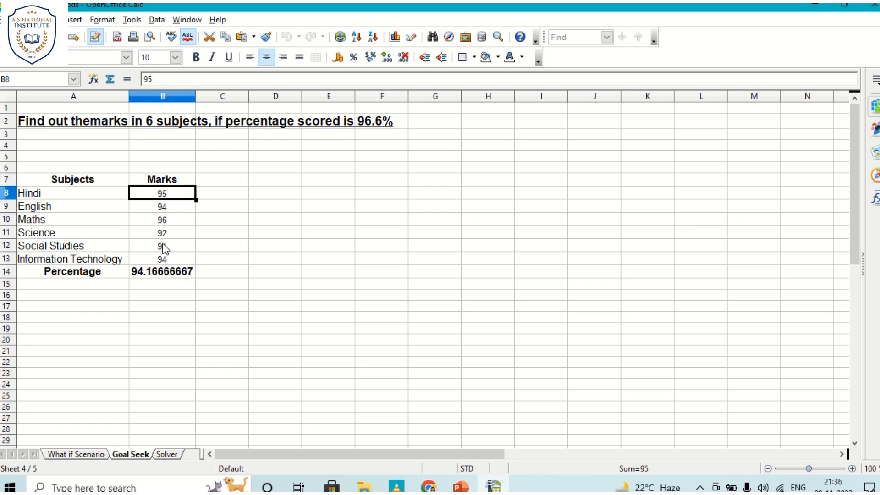
left_click(173, 270)
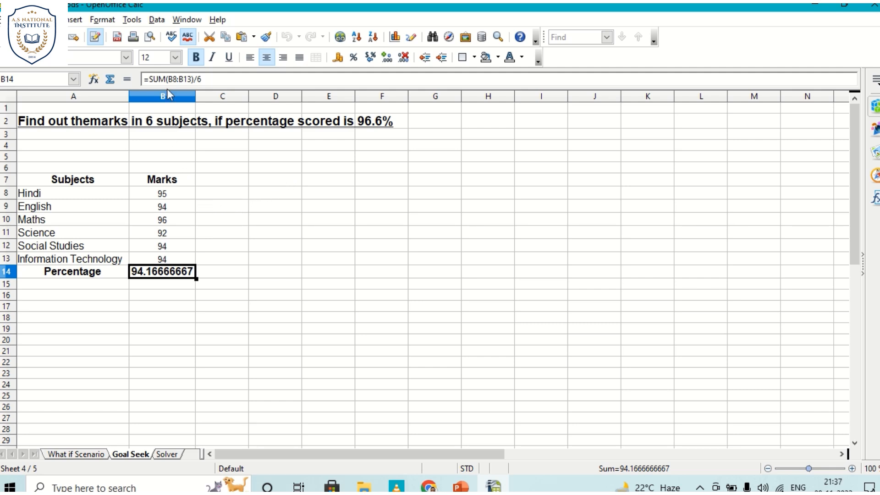
Step: Start Goal Seek with the percentage in B14 as formula cell and 96.6 as target value
left_click(132, 21)
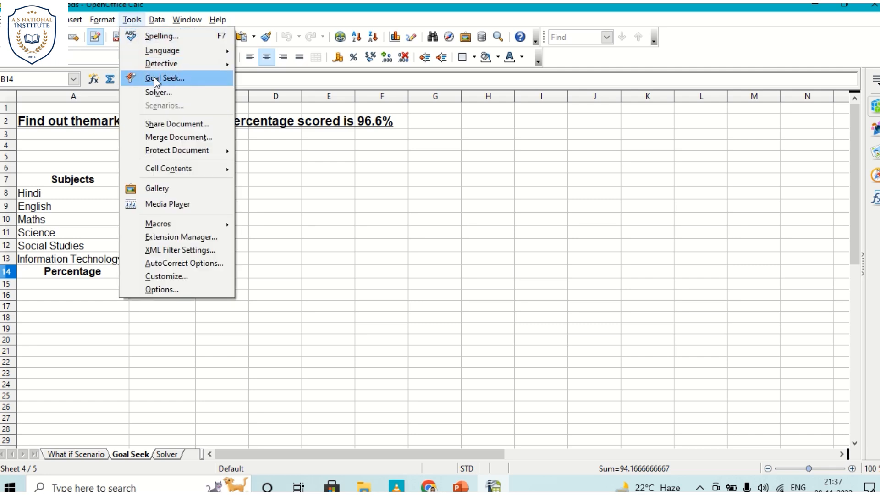
left_click(154, 77)
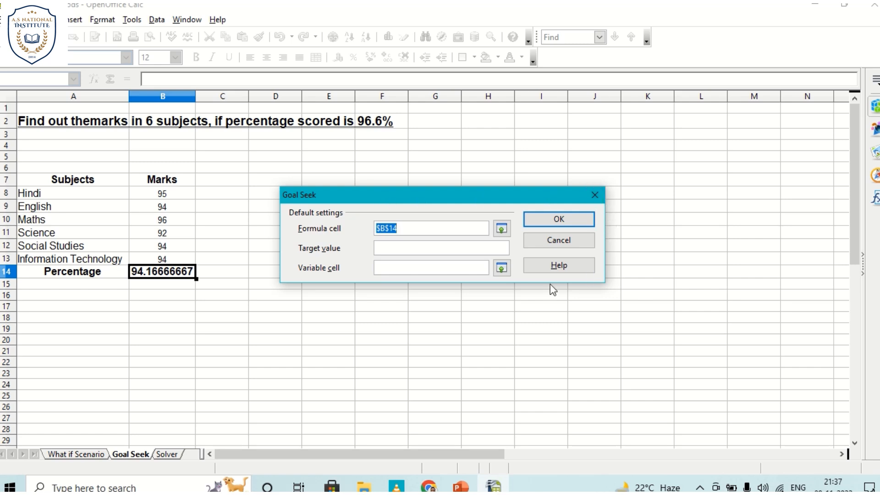
left_click(410, 228)
left_click(153, 271)
left_click(403, 248)
type("96.6")
Step: Choose the Science marks in B11 as the variable cell, run Goal Seek and insert its result
left_click(395, 268)
left_click(161, 193)
left_click_drag(162, 208, 161, 258)
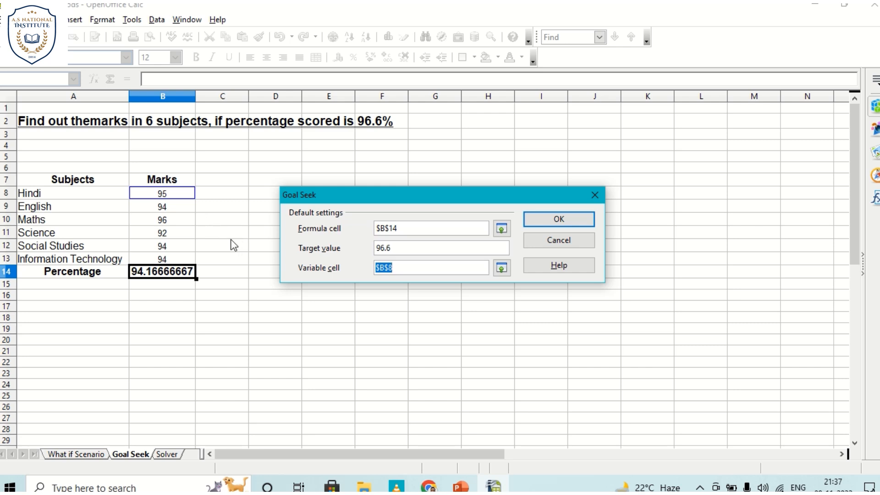
left_click(173, 236)
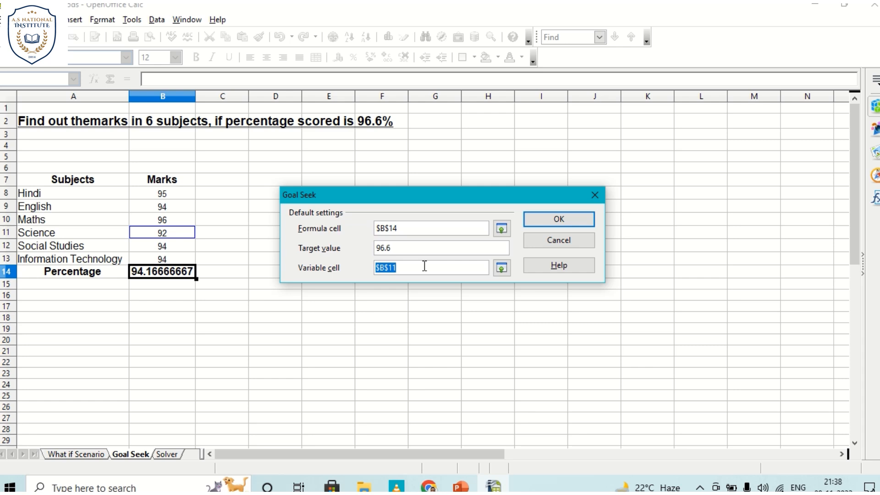
left_click(570, 220)
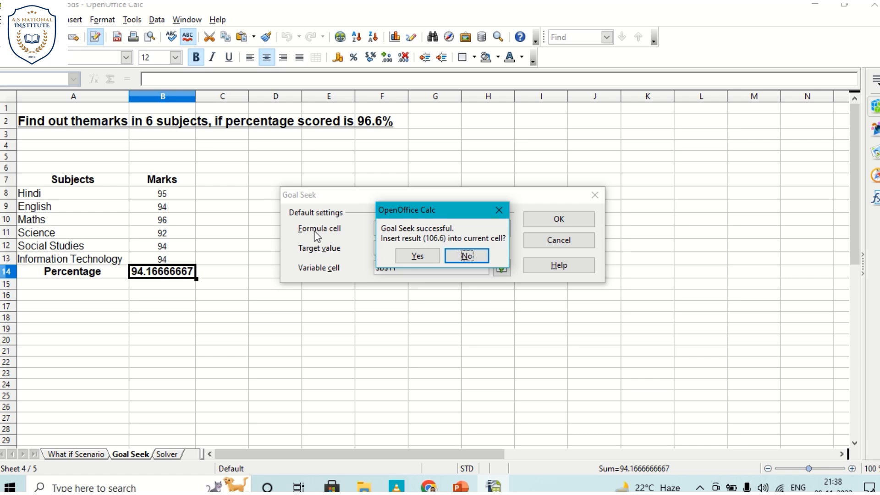
left_click(412, 257)
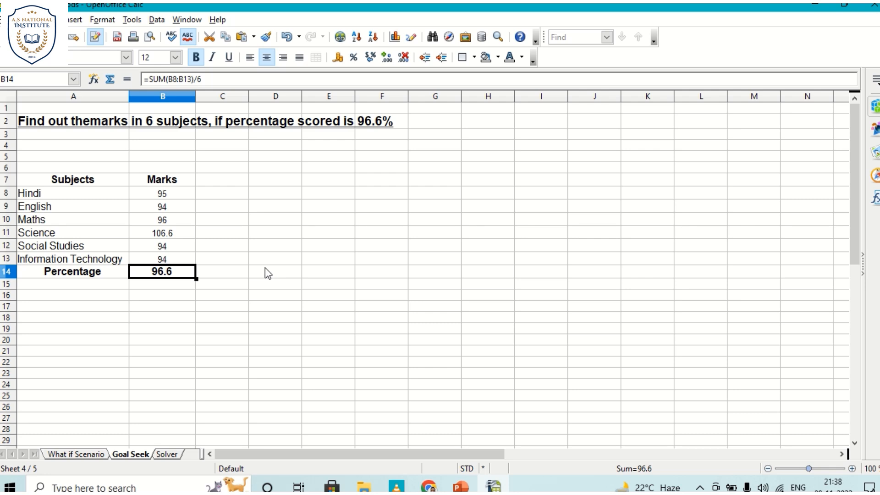
Step: Undo the Goal Seek result in the Science marks and save the workbook
left_click(170, 229)
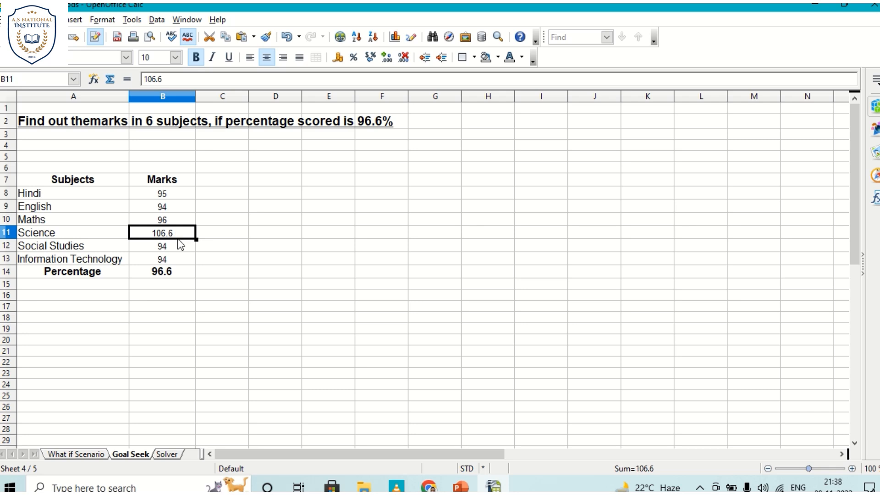
key("ctrl+z")
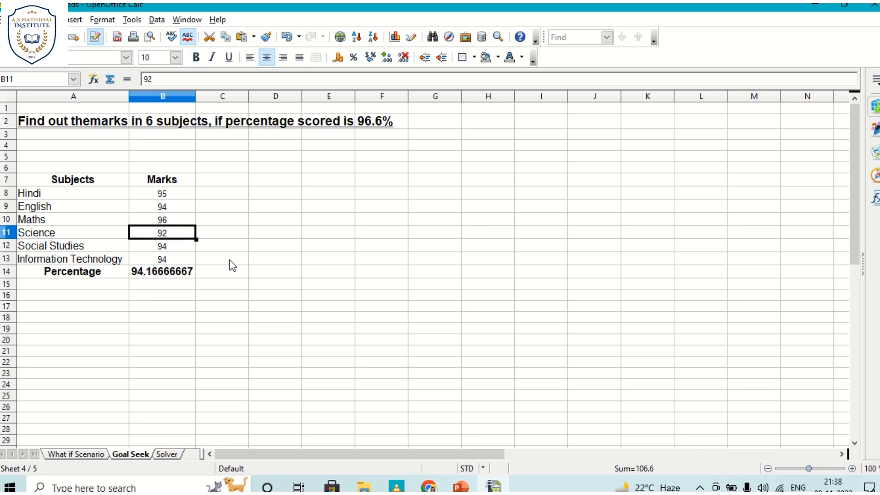
left_click(247, 250)
left_click(169, 273)
key("ctrl+s")
Step: Set the marks to 98 for Hindi, 96 for English and 95 for Social Studies
left_click(170, 198)
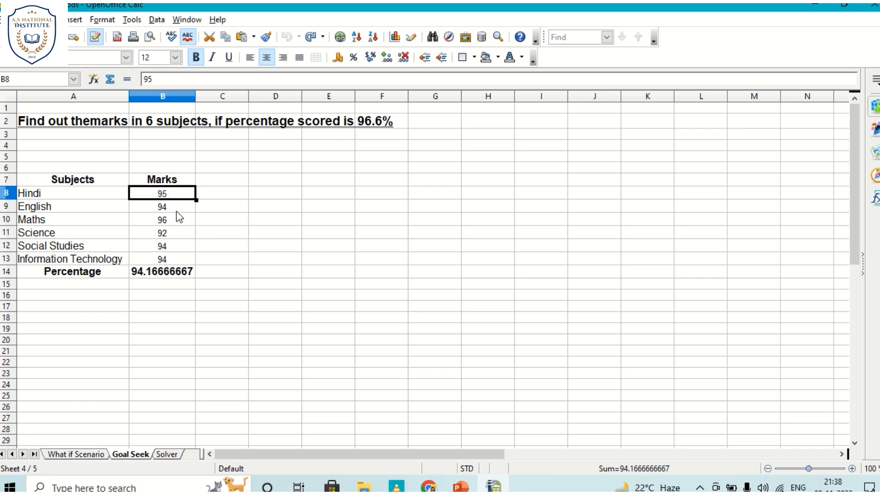
type("98")
key("Return")
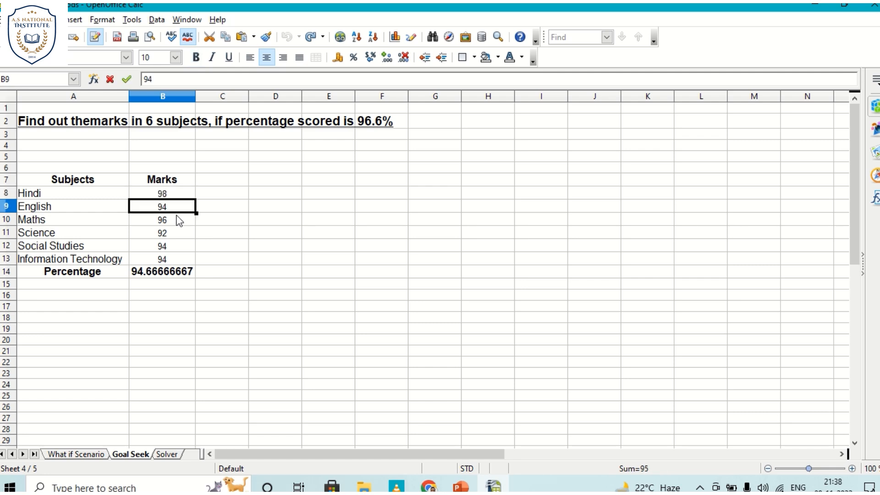
type("9")
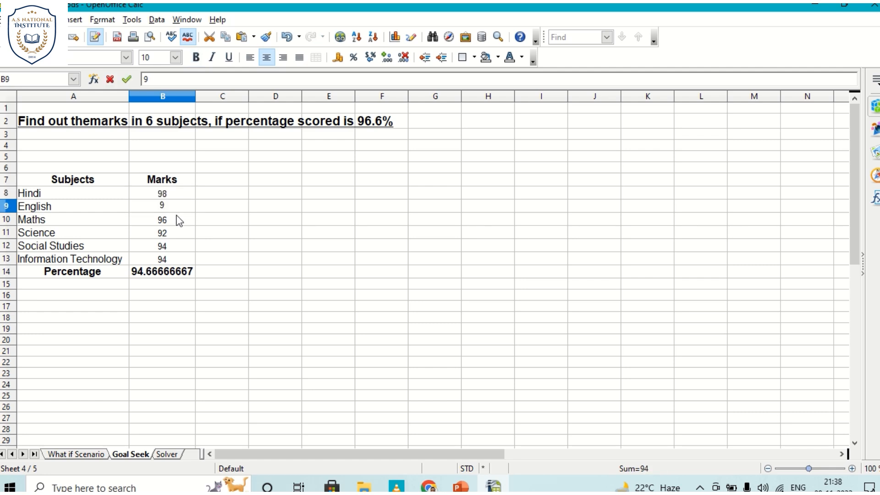
type("6")
key("Return")
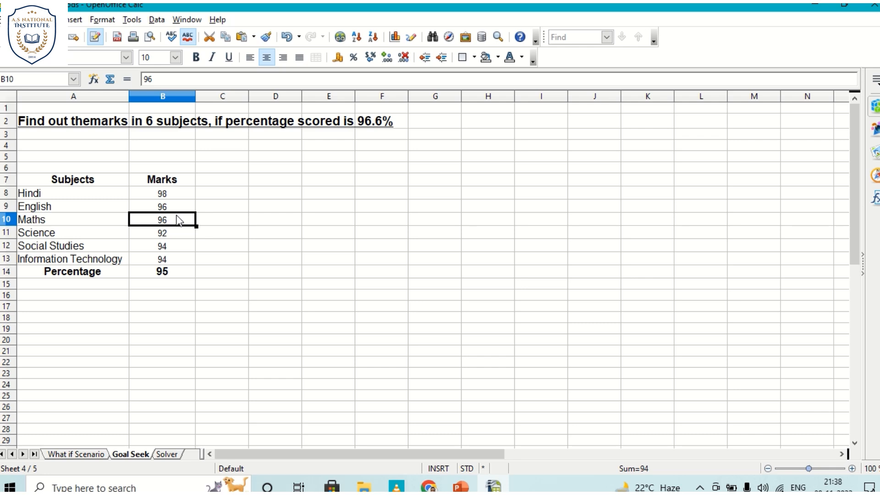
left_click(170, 247)
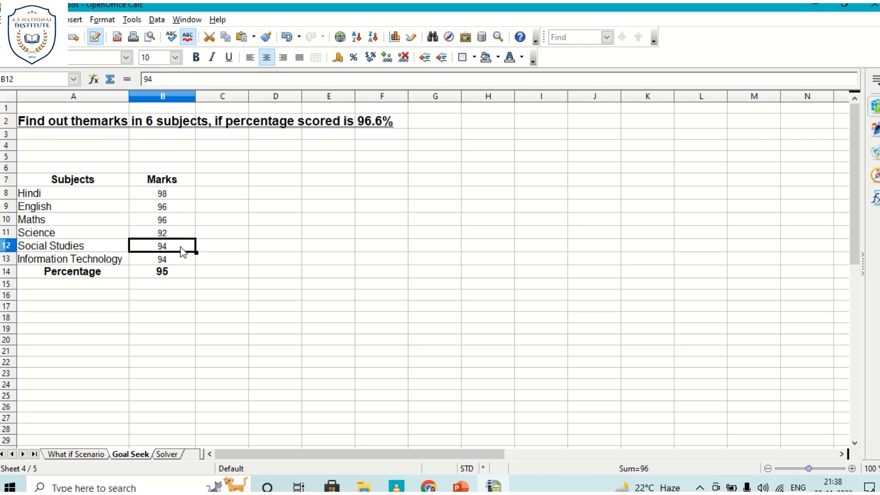
type("95")
key("Return")
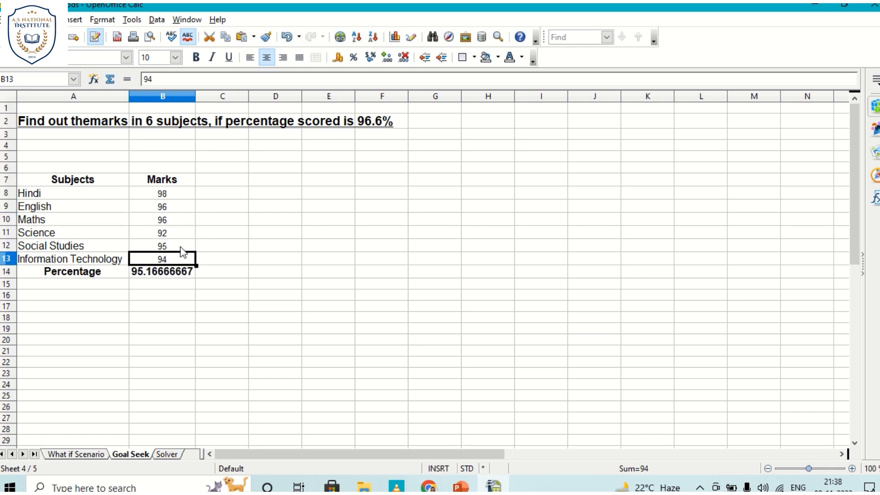
Step: Run Goal Seek with formula cell B14, target value 96.6 and the Science marks in B11 as variable cell, and decline the result
left_click(167, 235)
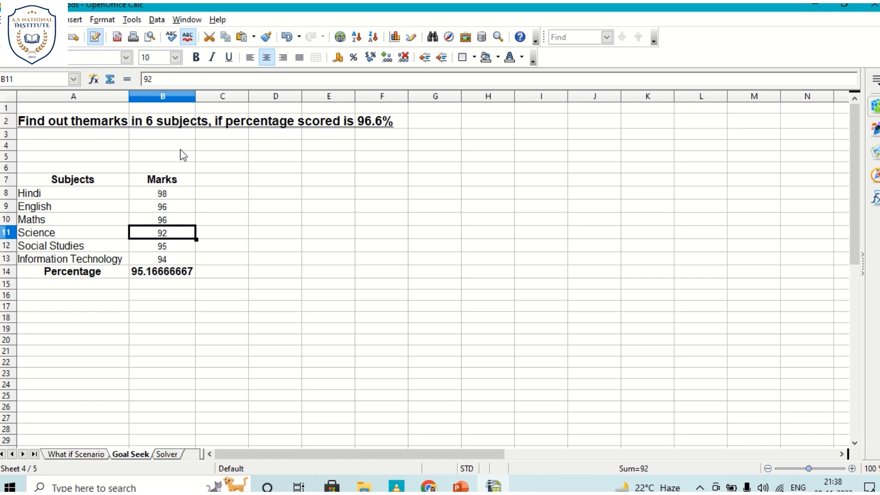
left_click(132, 20)
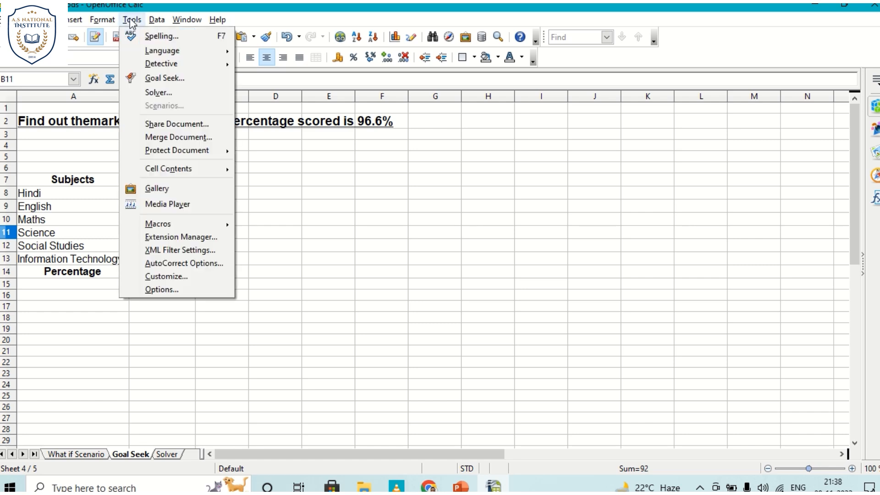
left_click(158, 78)
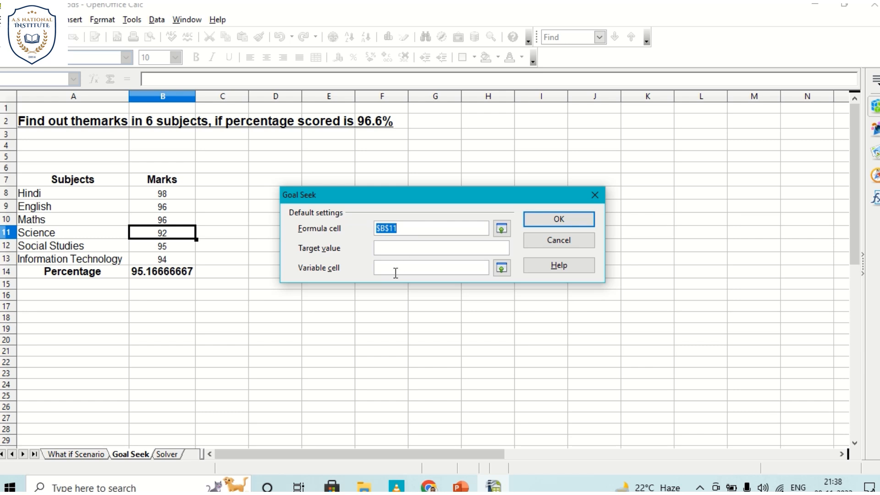
left_click(404, 228)
left_click(169, 272)
left_click(388, 251)
left_click(390, 268)
left_click(152, 234)
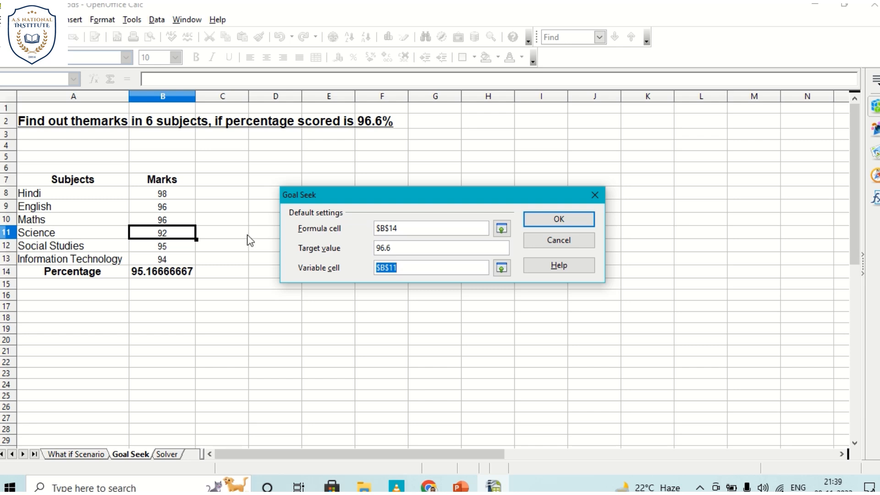
left_click(560, 218)
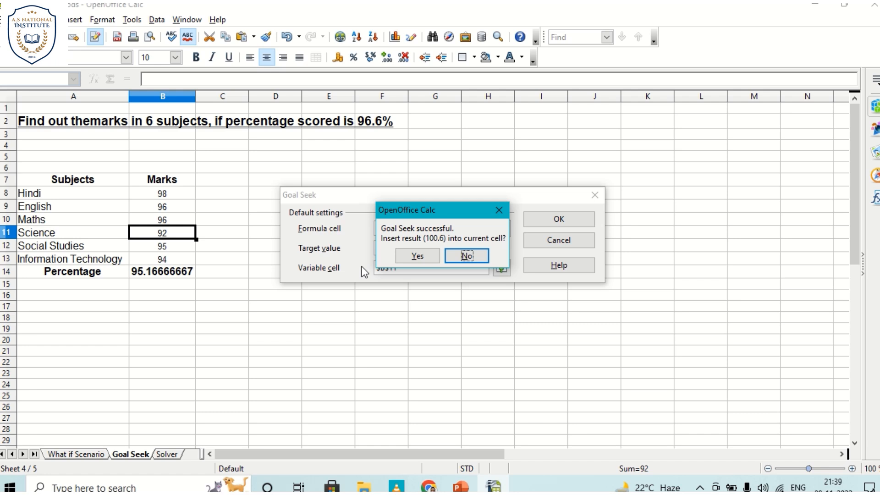
left_click(470, 256)
Step: Set the Social Studies marks to 96
left_click(181, 246)
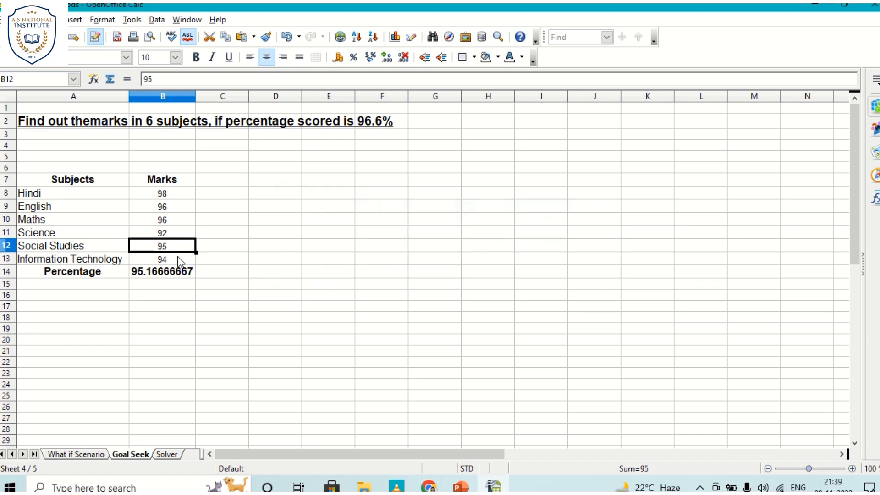
type("96")
key("Return")
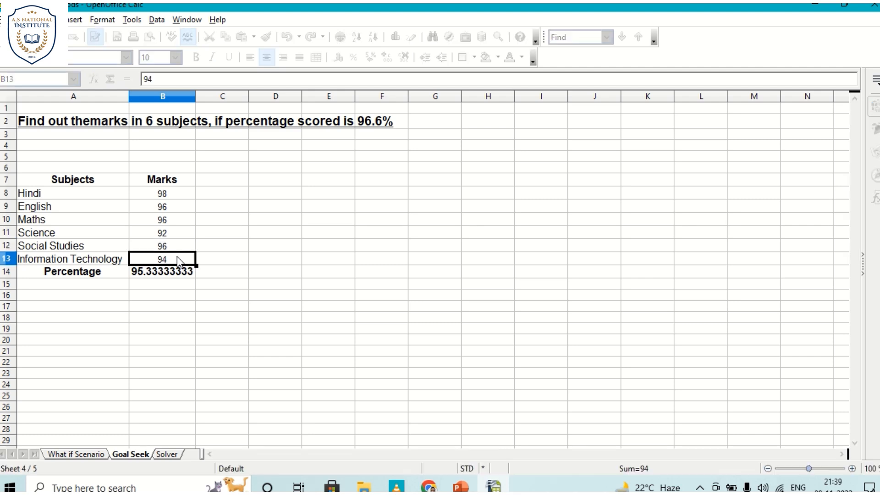
Step: Run Goal Seek with formula cell B14, target value 96.6 and variable cell B11, and insert the result into the Science marks
left_click(174, 233)
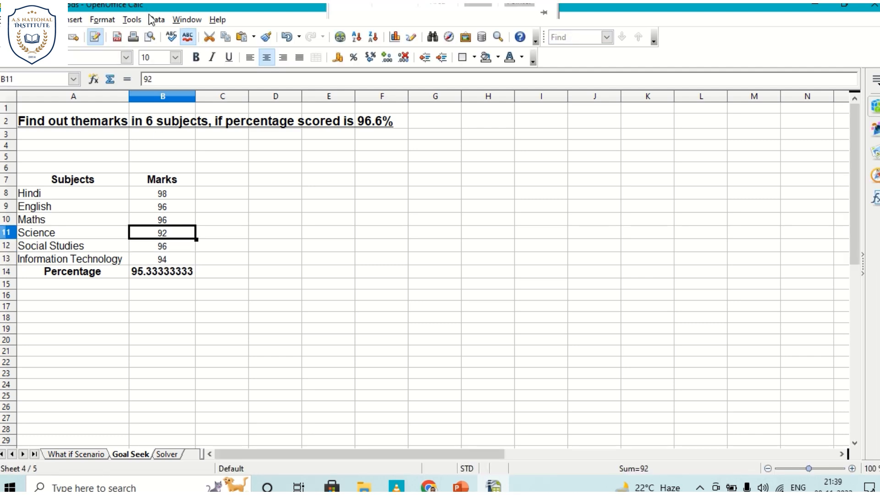
left_click(133, 19)
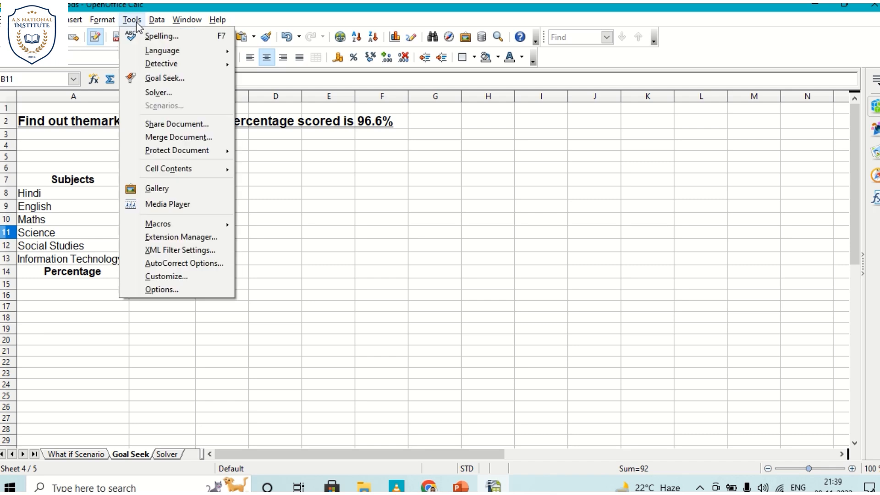
left_click(159, 79)
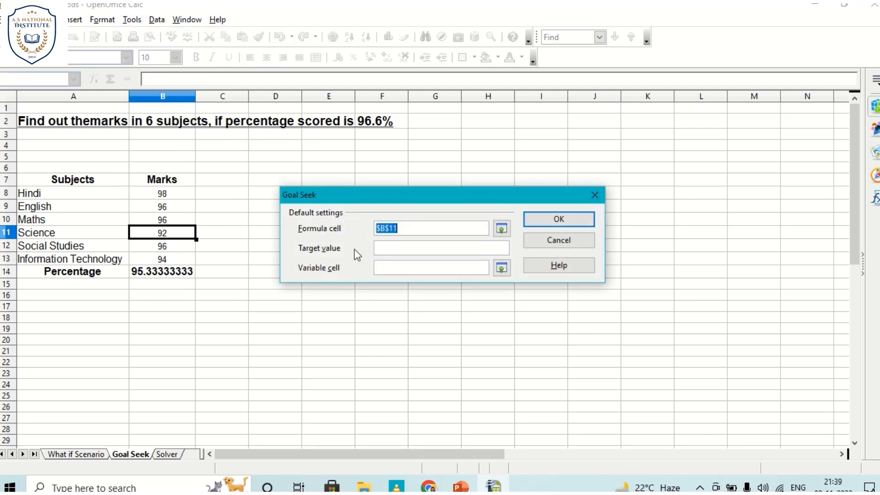
left_click(153, 270)
left_click(393, 249)
type("96.6")
left_click(388, 271)
left_click(143, 236)
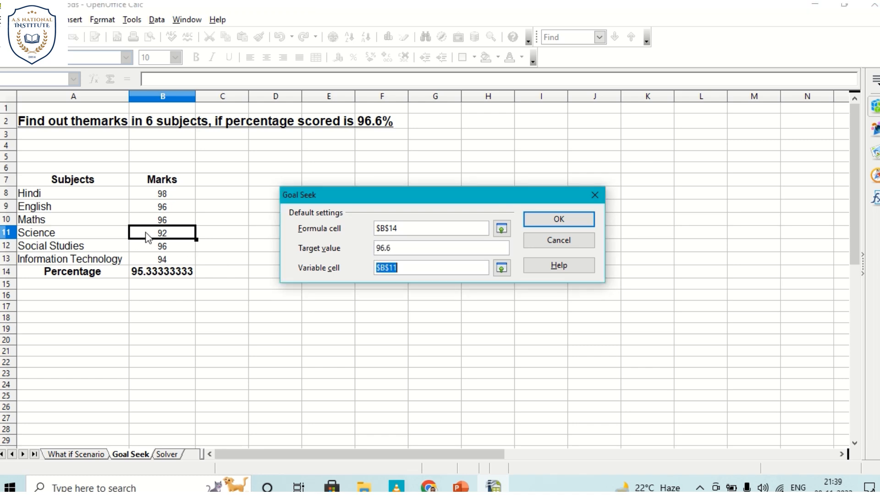
left_click(541, 220)
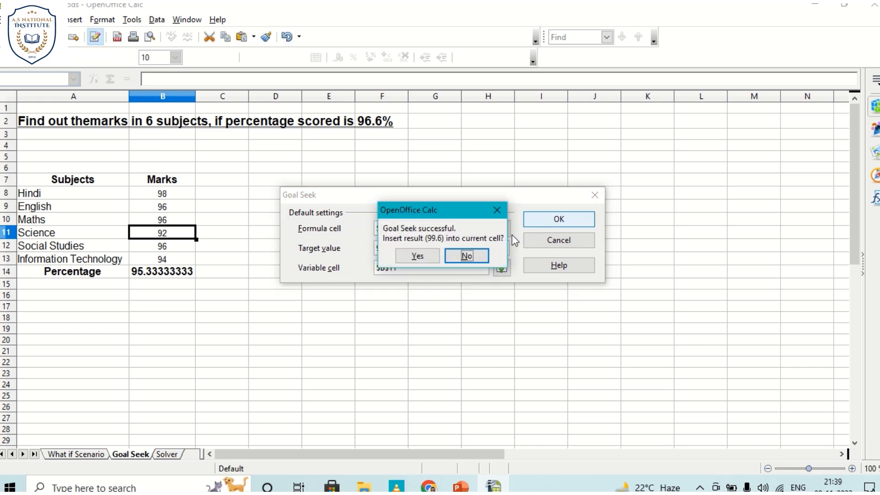
left_click(418, 255)
left_click(260, 276)
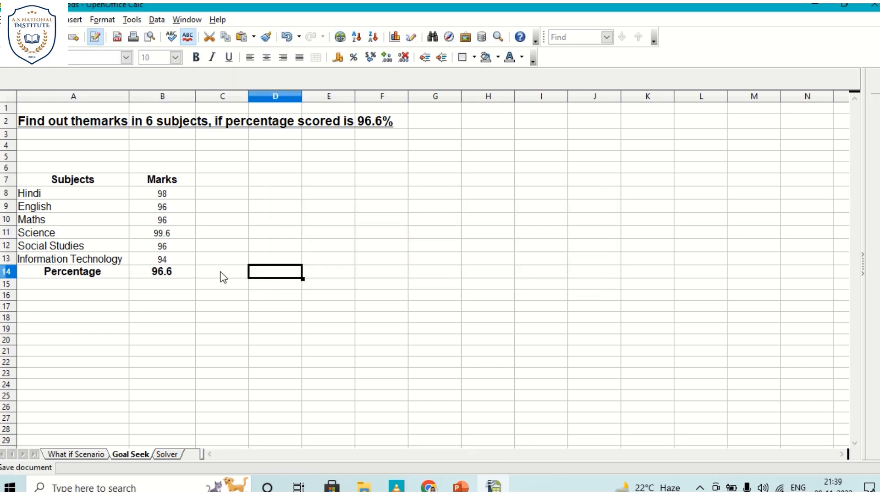
Step: Format the Science marks in B11 as bold with font size 12
left_click(158, 233)
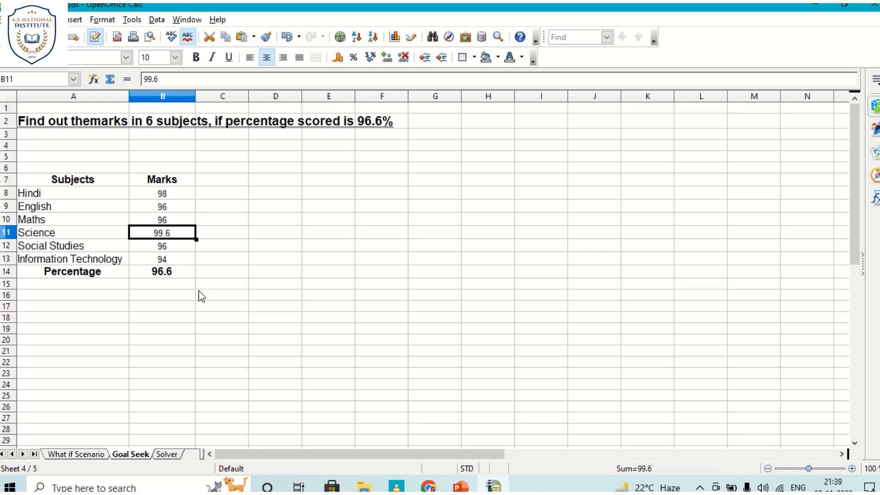
left_click(176, 193)
left_click(172, 234)
left_click(193, 58)
left_click(156, 58)
key("BackSpace")
type("2")
key("Return")
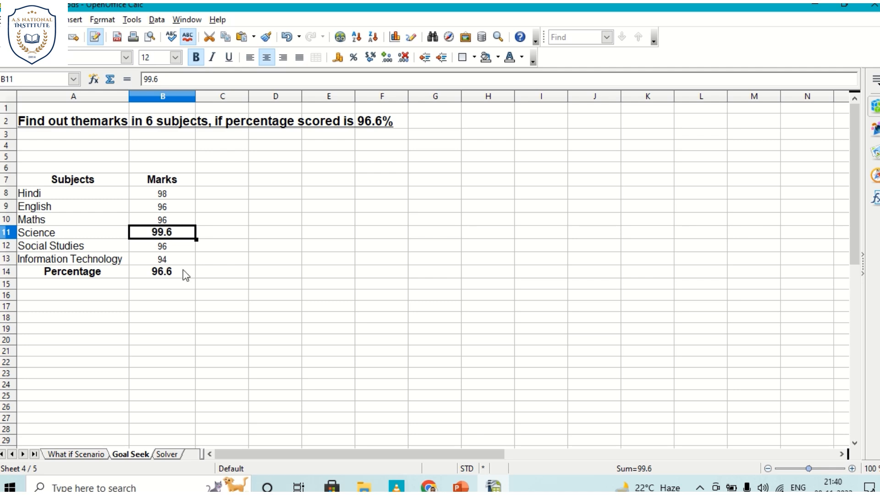
Step: Select the Percentage result in B14 to examine its formula
left_click_drag(183, 295, 199, 302)
key("Up")
key("Up")
left_click(127, 273)
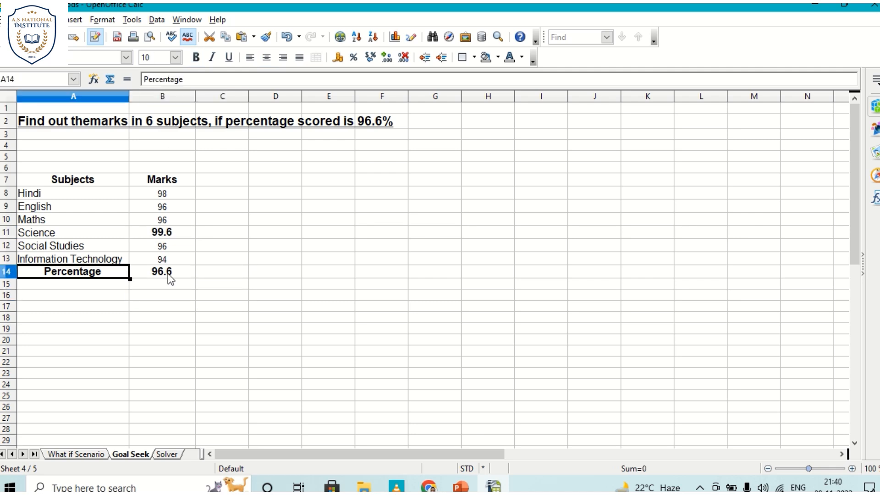
left_click(171, 276)
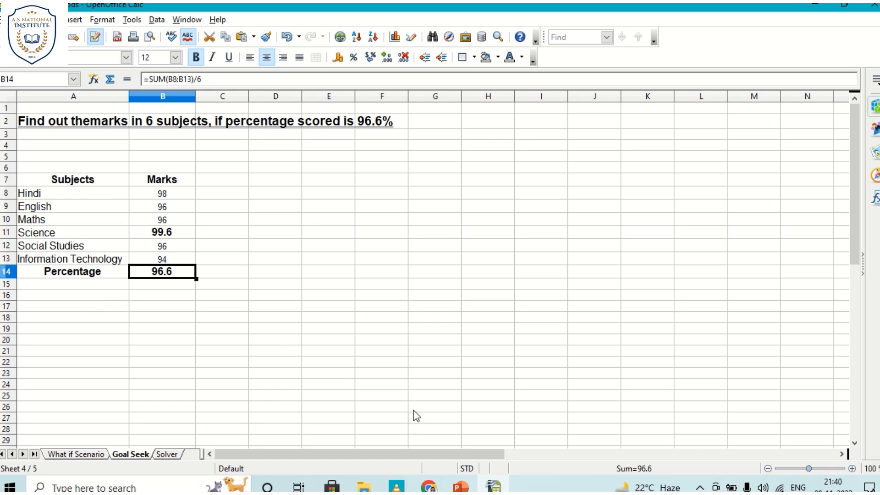
Step: Switch to the IT Part-B Unit-2 Lecture-12 presentation in PowerPoint
left_click(457, 477)
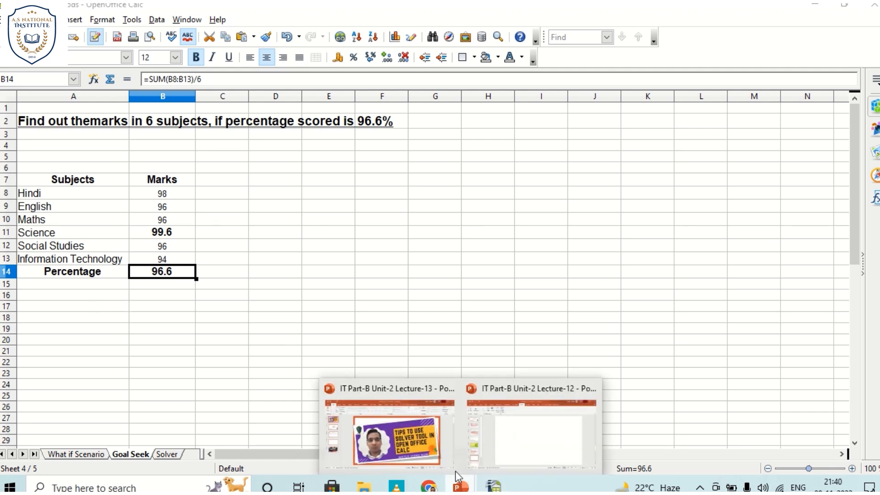
left_click(528, 428)
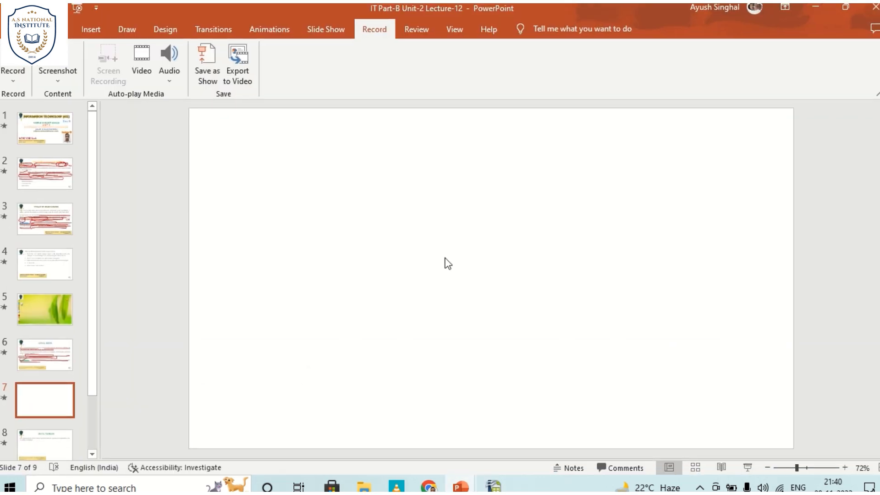